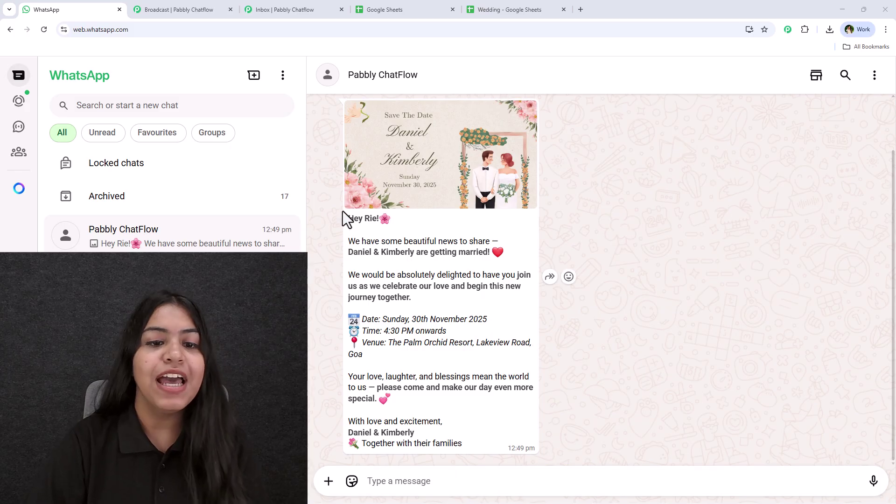
Highlight the received wedding invitation text in WhatsApp Web, then return to the Pabbly Chatflow inbox
left_click_drag(345, 215, 458, 259)
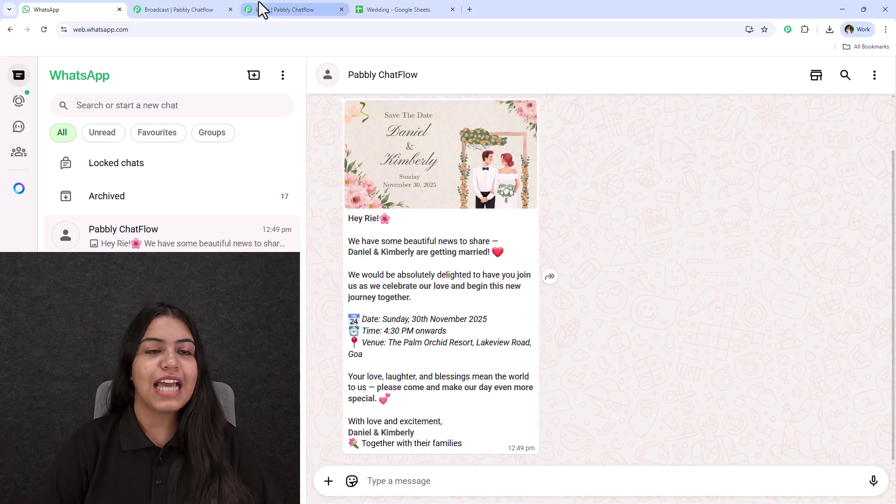
left_click(260, 9)
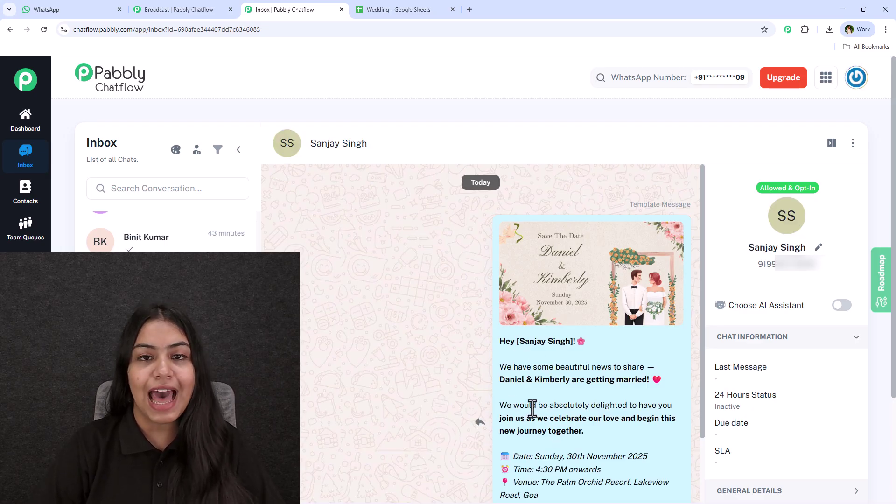
Load pabbly.com/chatflow in a new Chrome tab
left_click(469, 9)
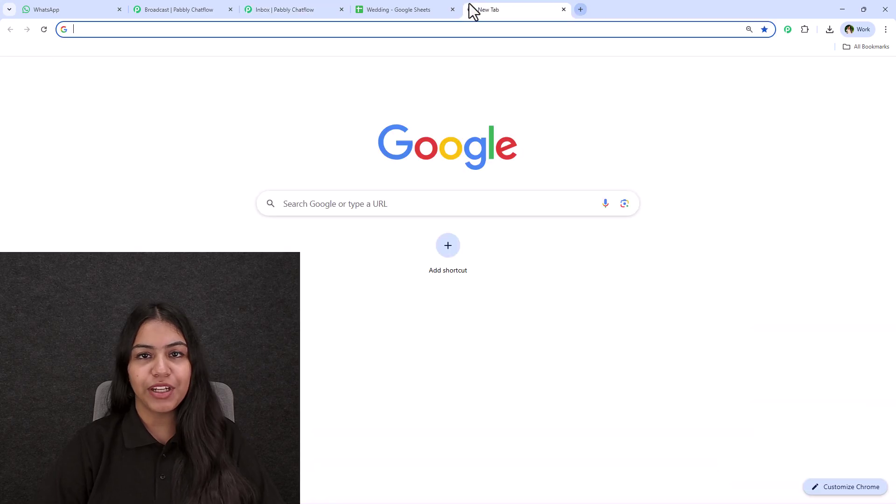
type("pab")
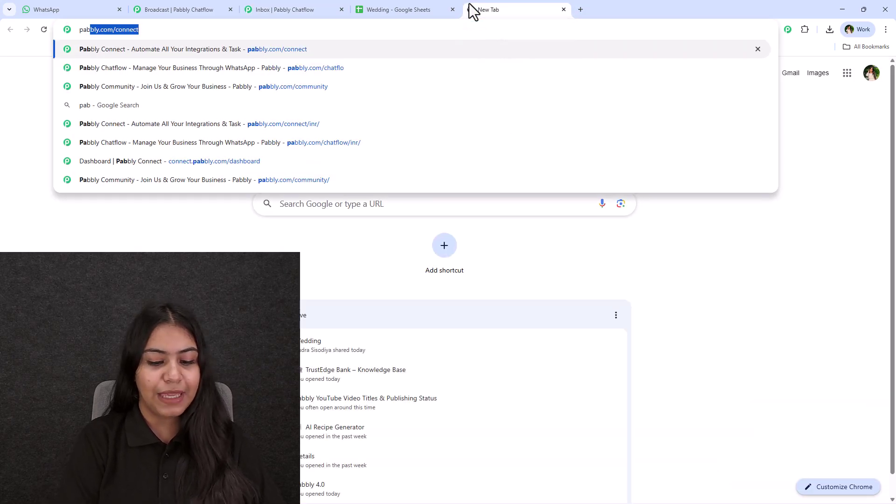
type("bly.com/")
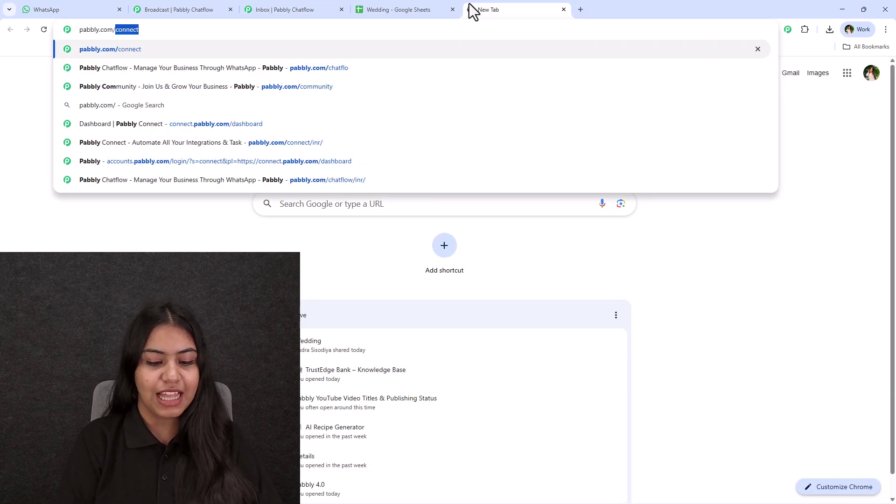
type("chatflo")
key("Return")
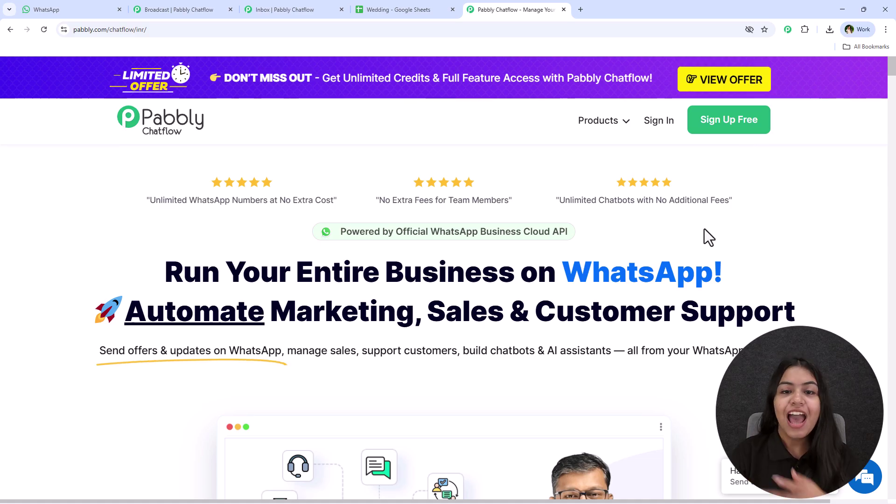
Sign in to Pabbly and launch Pabbly Chatflow from the apps list
left_click(670, 125)
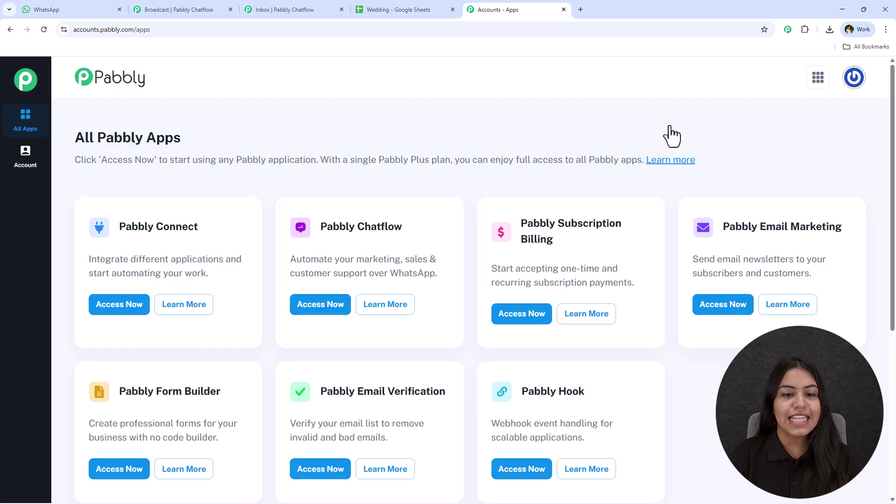
left_click_drag(432, 228, 299, 231)
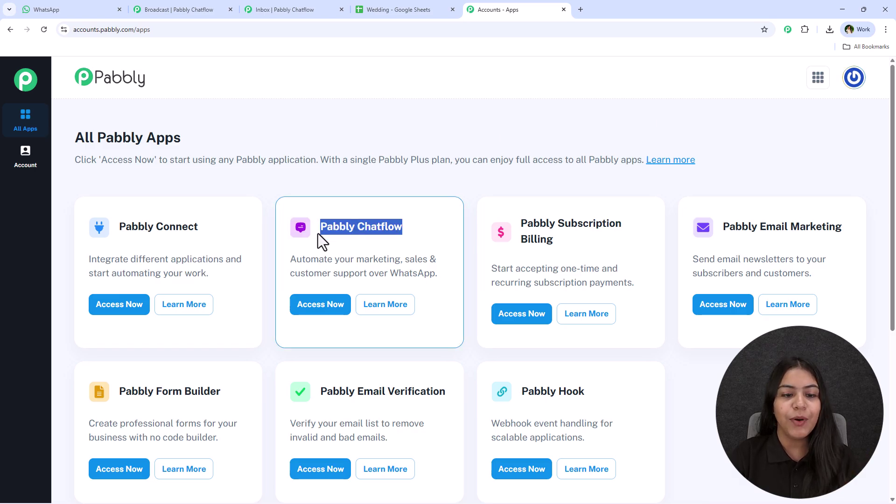
left_click(321, 304)
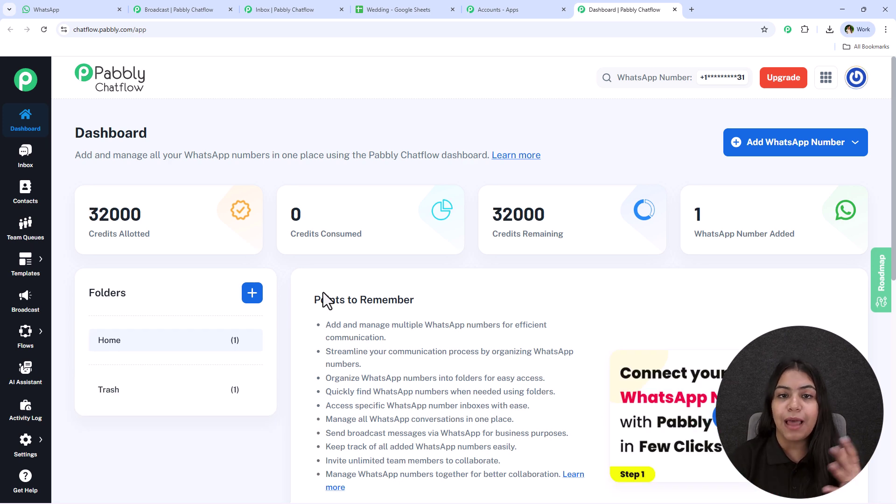
Check the Add WhatsApp Number options, then go to the Contacts page listing 6 contacts
left_click(779, 141)
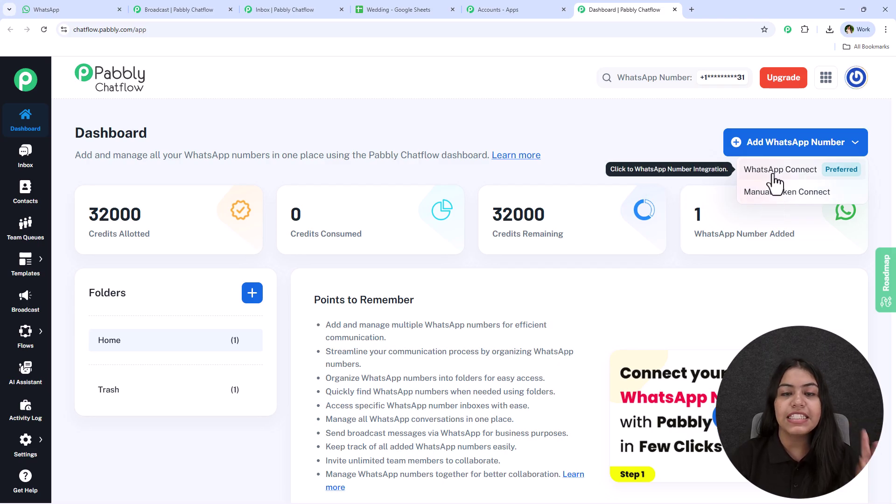
left_click(768, 139)
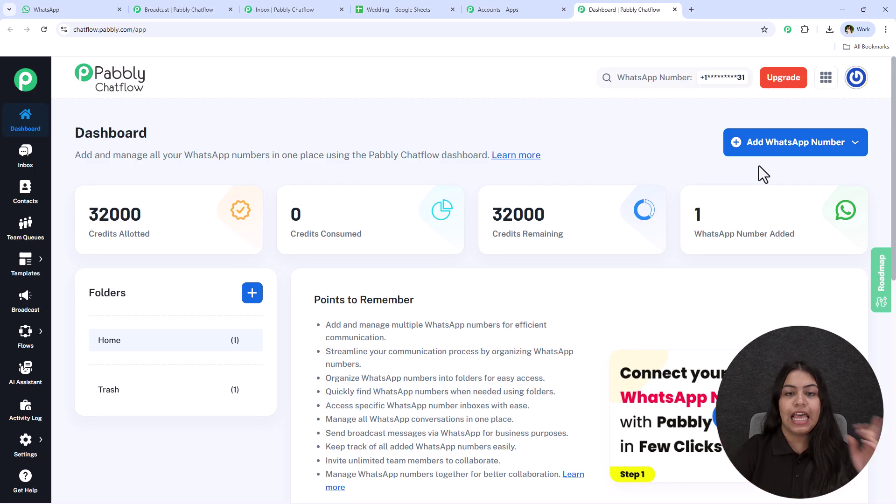
left_click(27, 186)
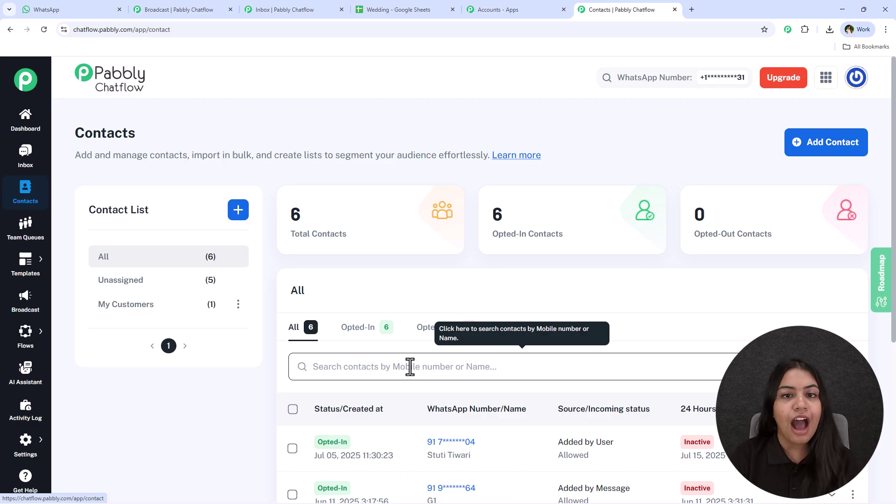
Review the Wedding sheet's Name, Phone and Tags columns, copy 'Wedding Invitation' from C2, and return to Pabbly
left_click(443, 9)
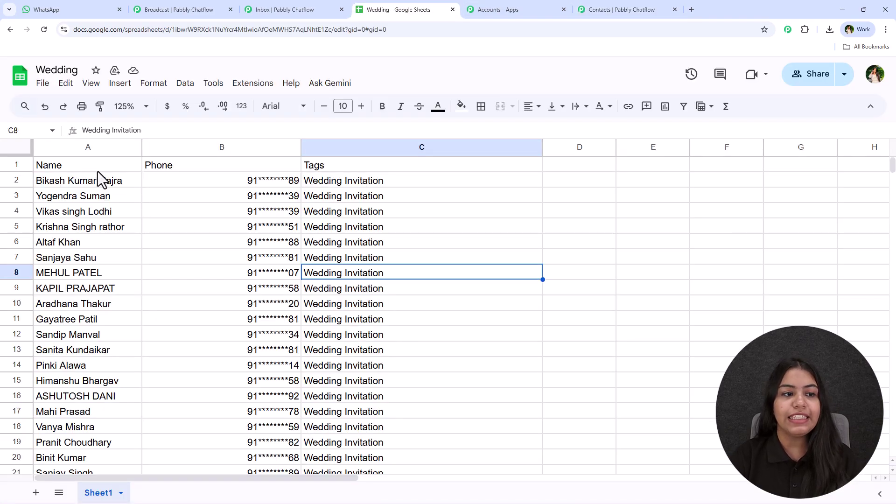
left_click_drag(97, 181, 86, 396)
left_click_drag(232, 183, 208, 413)
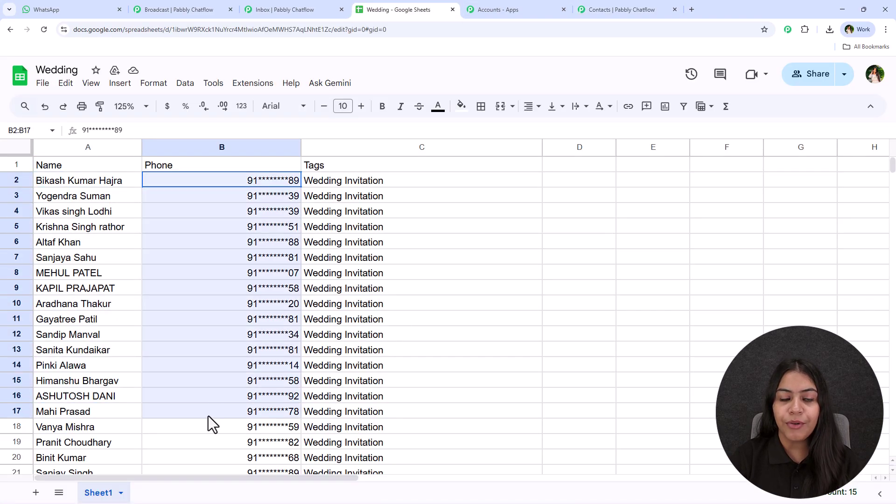
left_click_drag(402, 180, 408, 445)
left_click(395, 181)
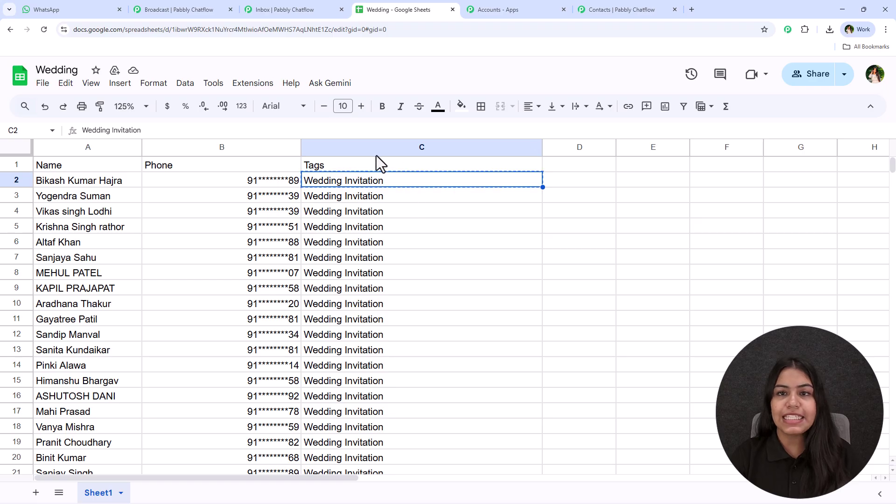
left_click(625, 10)
mouse_move(29, 450)
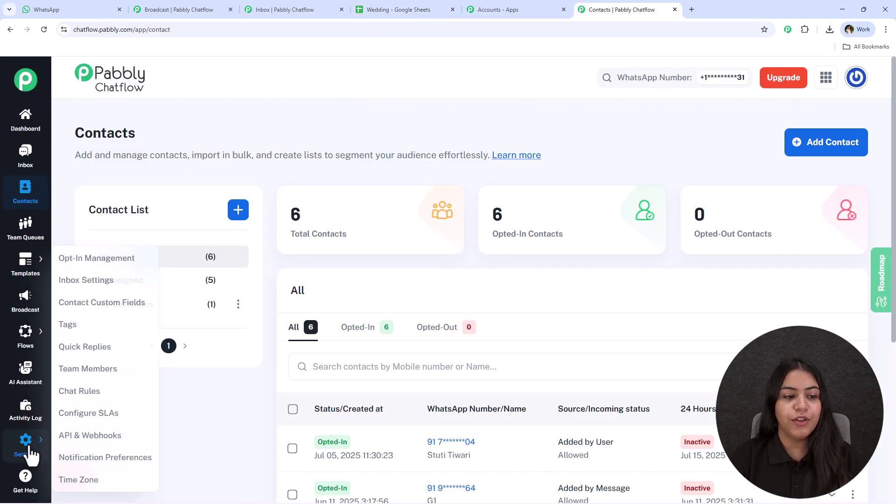
Create and save a new tag named 'Wedding Invitation' in Settings > Tags
left_click(97, 339)
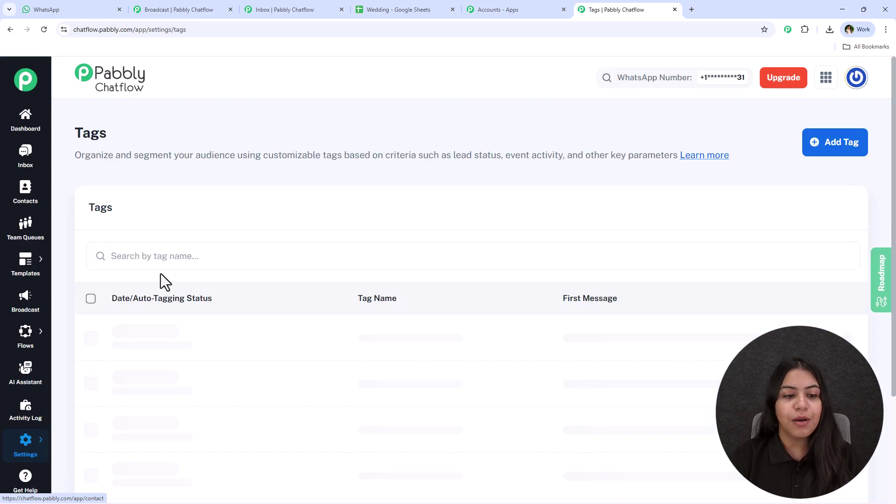
left_click(848, 140)
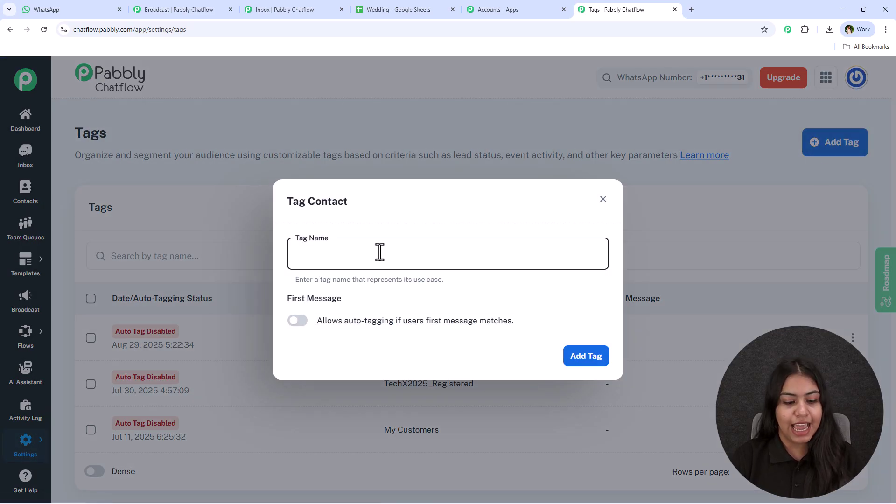
type("Wedding Invitation")
left_click(411, 10)
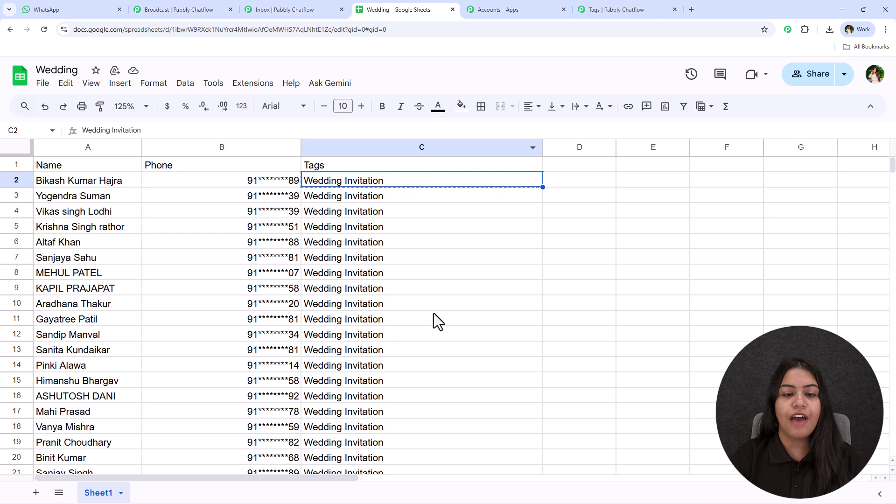
left_click(627, 8)
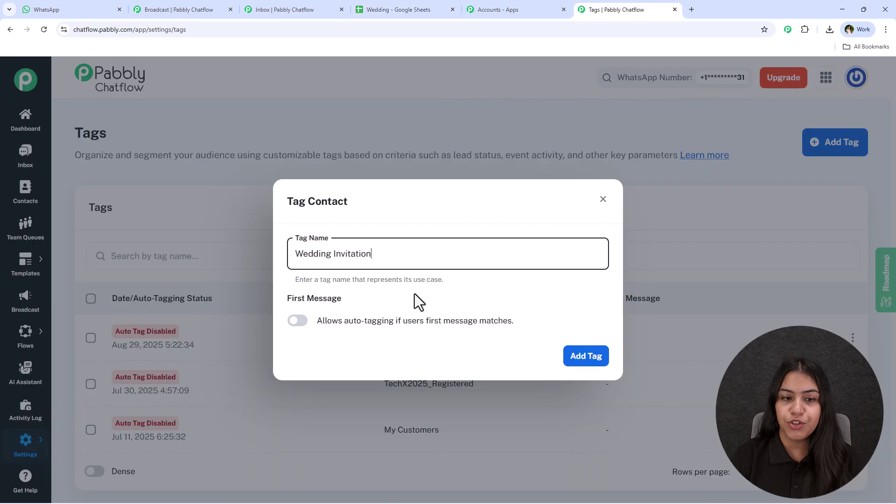
left_click(592, 358)
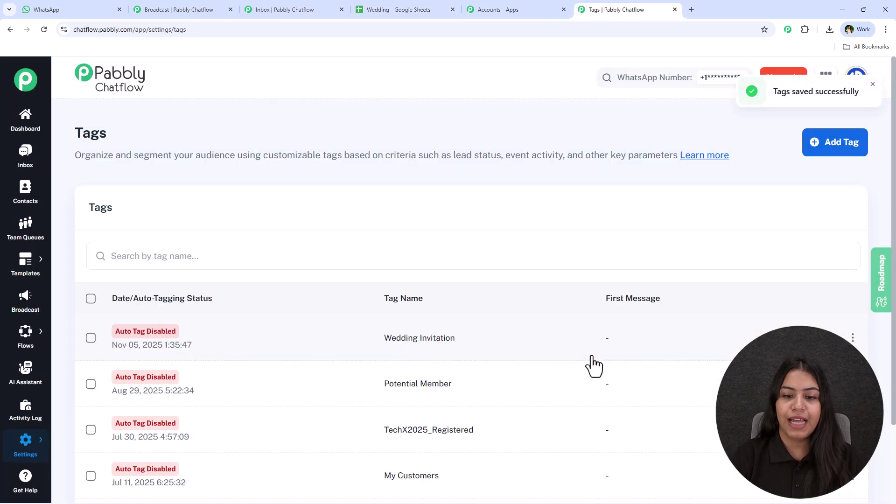
Bring up the Add Bulk Contacts panel on the Contacts page, then go to the Wedding sheet
left_click(24, 194)
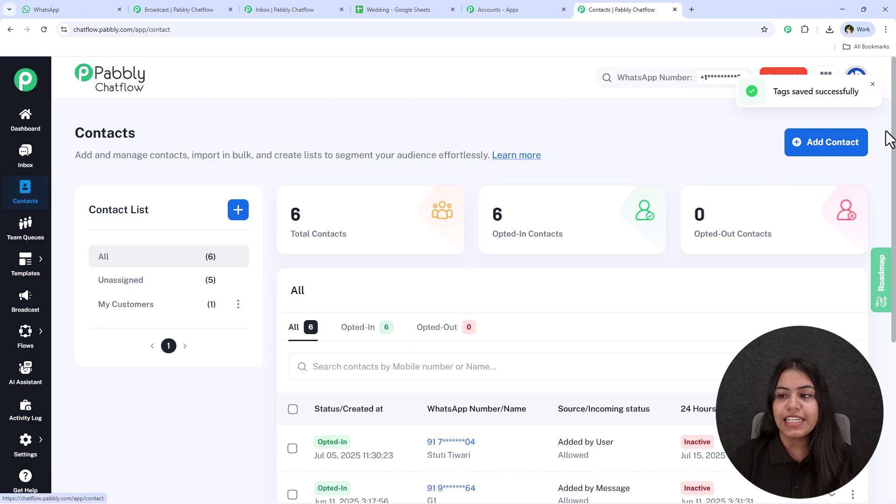
left_click(856, 145)
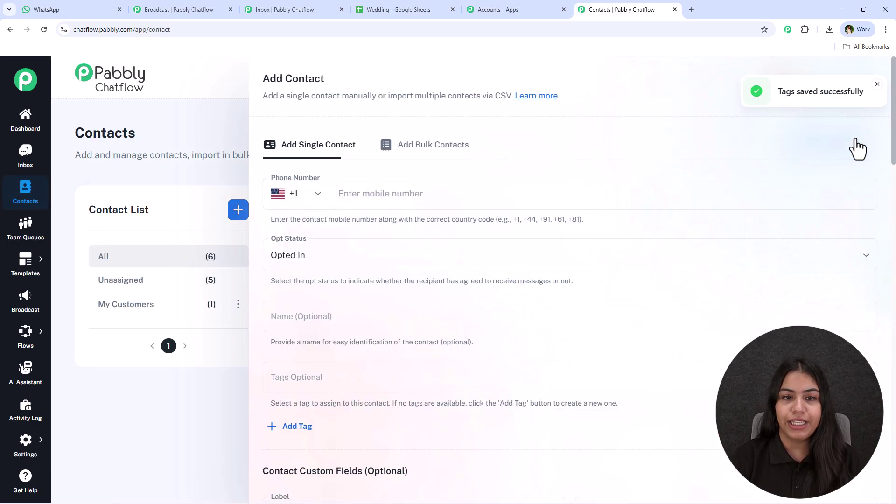
left_click(409, 149)
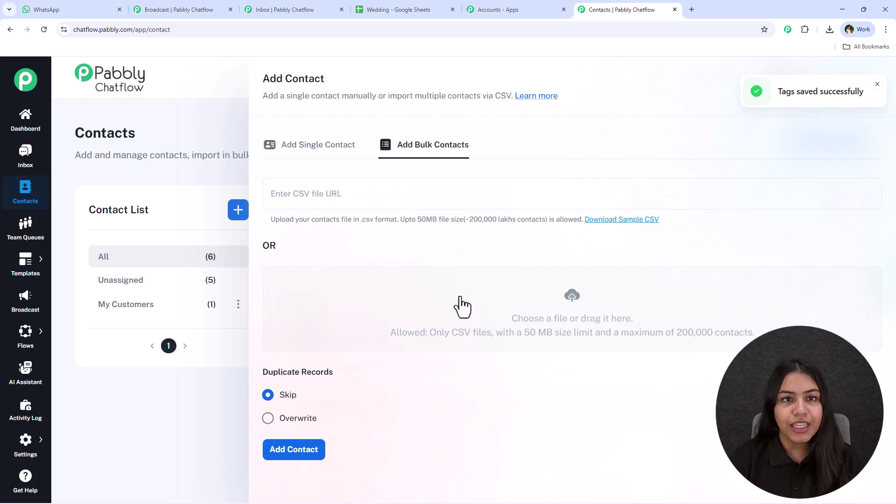
left_click(391, 9)
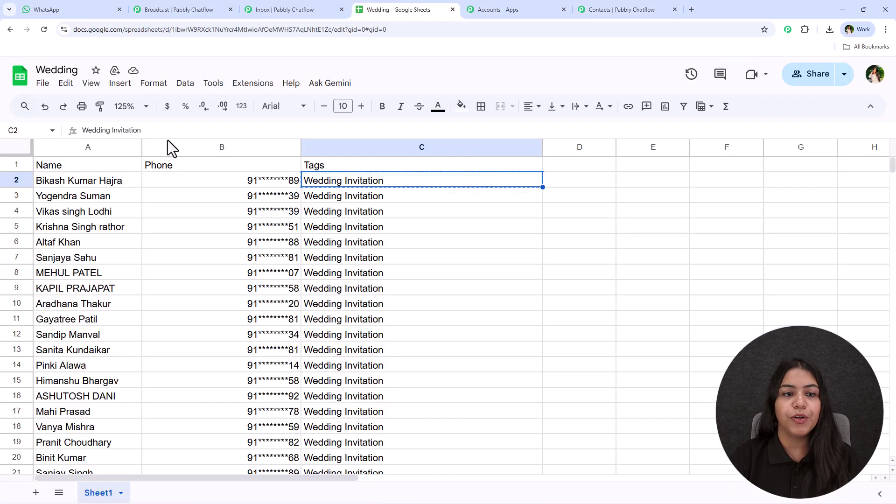
Export the Wedding sheet as 'Wedding - Sheet1.csv' and return to Pabbly's bulk import panel
left_click(43, 82)
mouse_move(70, 224)
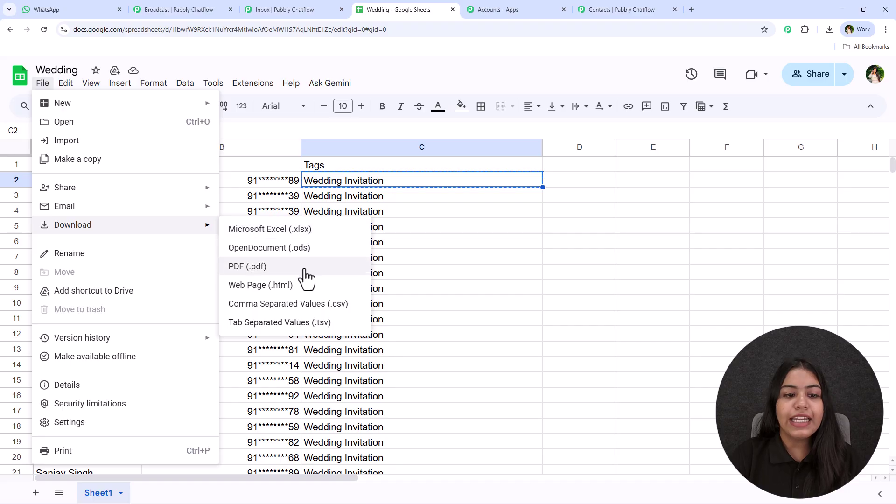
left_click(281, 304)
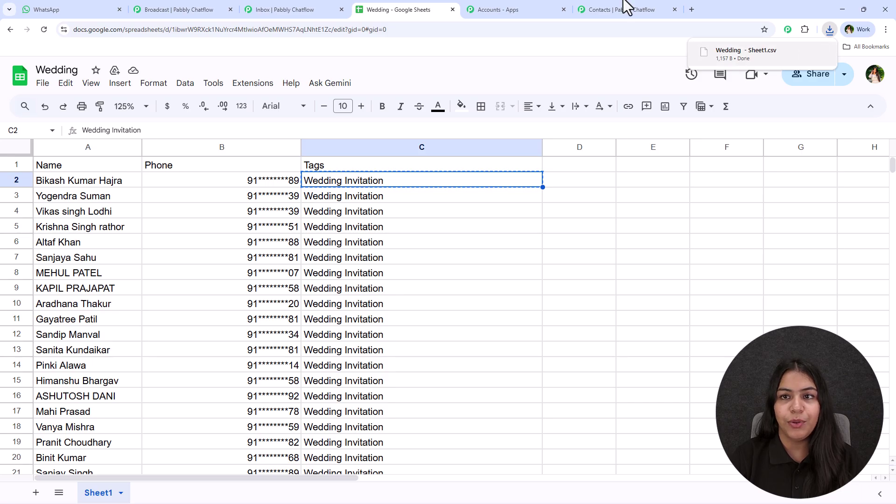
left_click(607, 10)
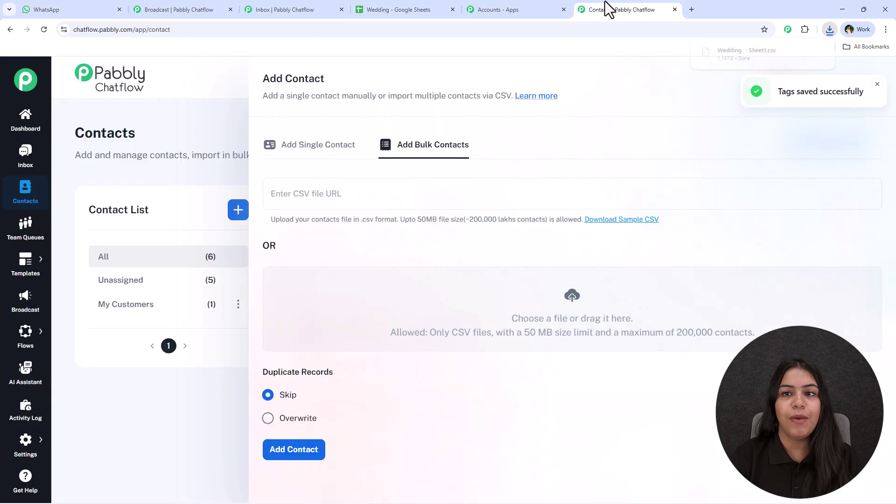
Upload 'Wedding - Sheet1.csv' into the Add Bulk Contacts panel
left_click(829, 31)
left_click_drag(766, 78, 499, 280)
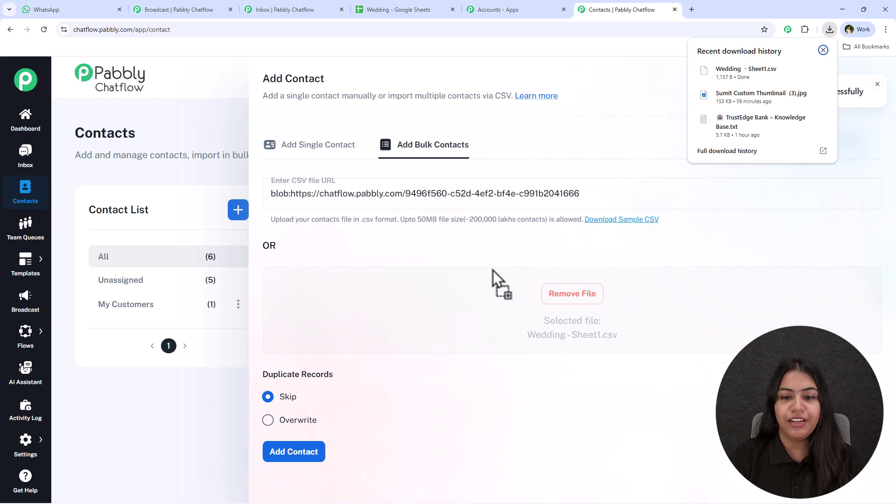
left_click(824, 50)
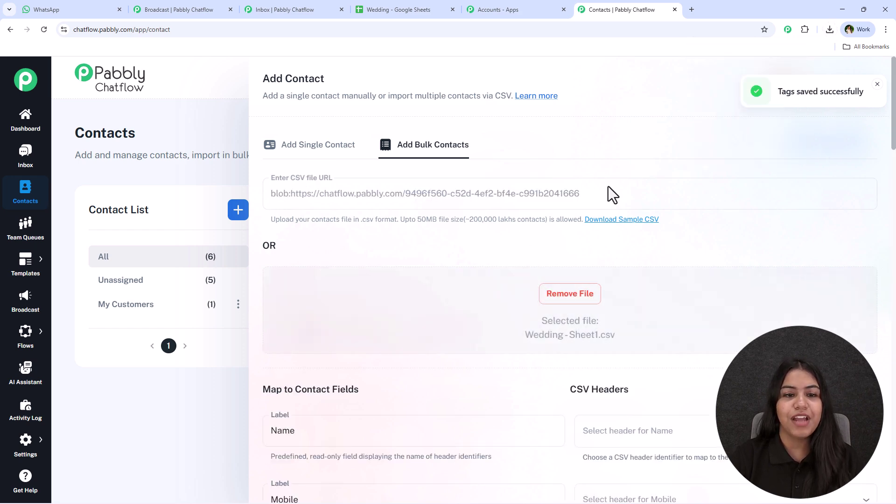
left_click_drag(610, 195, 252, 224)
left_click(442, 214)
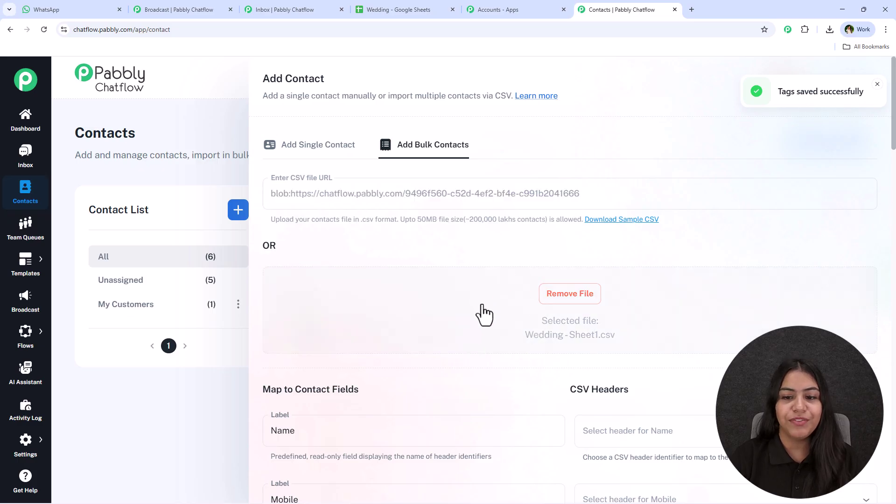
scroll(495, 285, "down", 4)
scroll(495, 286, "down", 1)
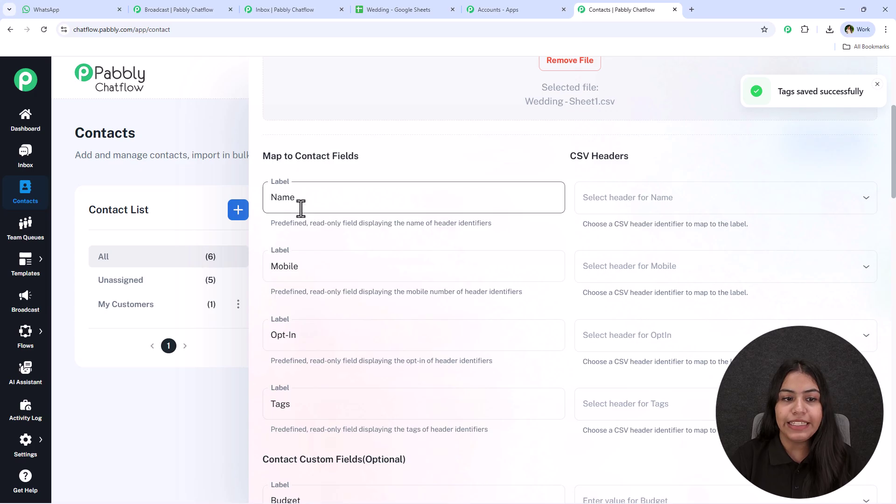
Check the sheet's columns, then map Name to the Name header and Mobile to Phone
left_click(394, 9)
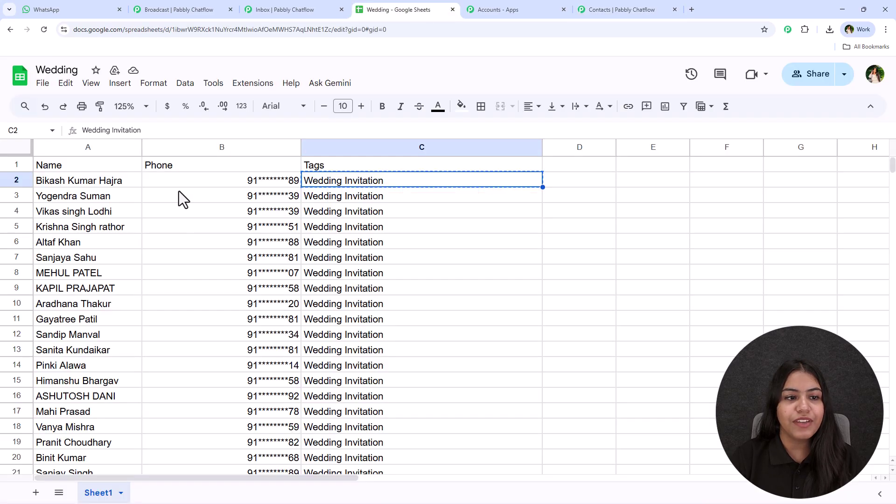
left_click(88, 229)
left_click(602, 9)
left_click(646, 200)
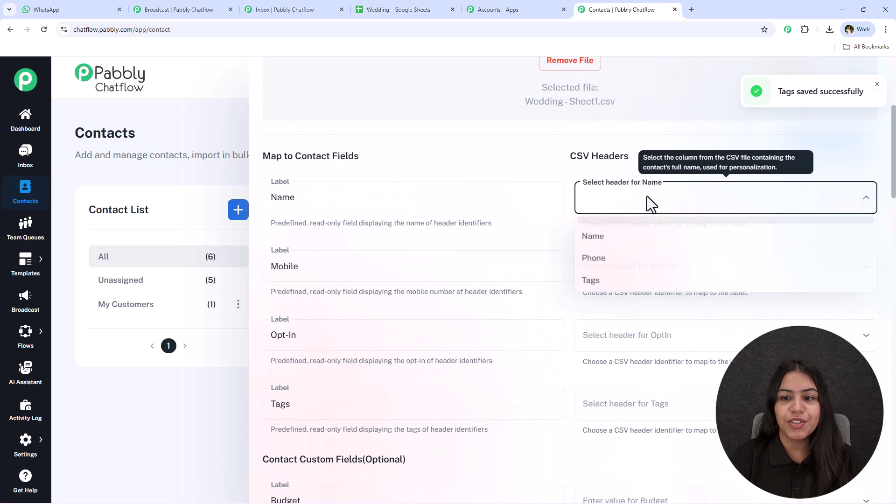
left_click(612, 241)
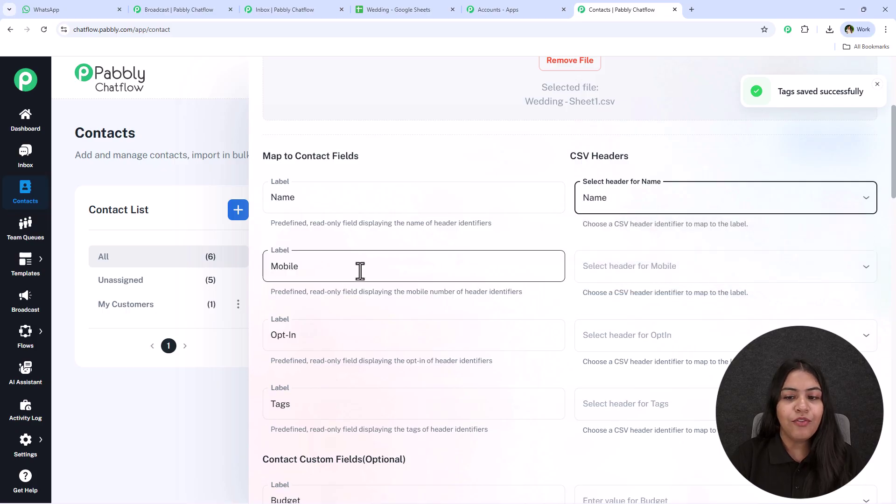
left_click(664, 274)
left_click(596, 301)
Map the Tags field to the Tags header, leaving Opt-In unmapped
scroll(480, 294, "down", 3)
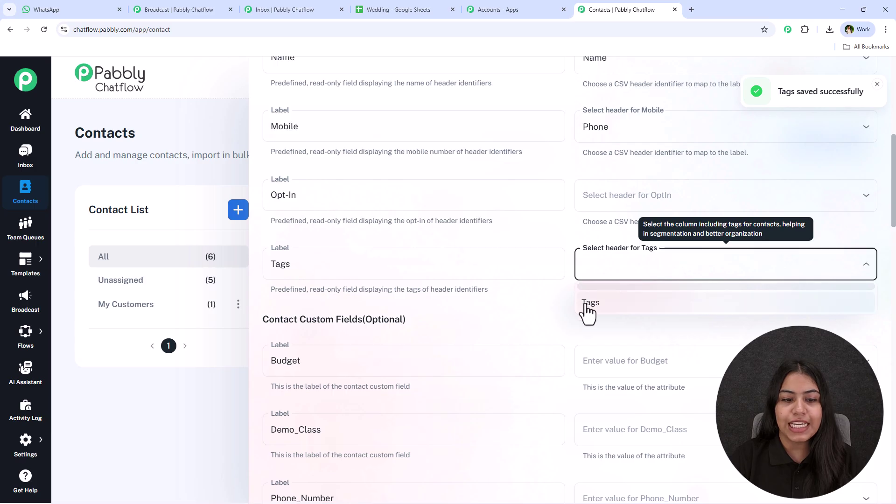
left_click(588, 304)
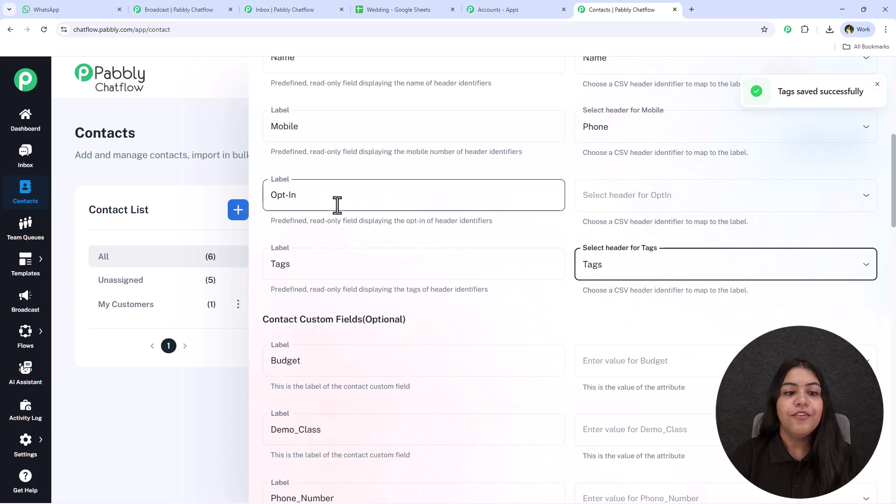
left_click(670, 198)
scroll(514, 210, "up", 2)
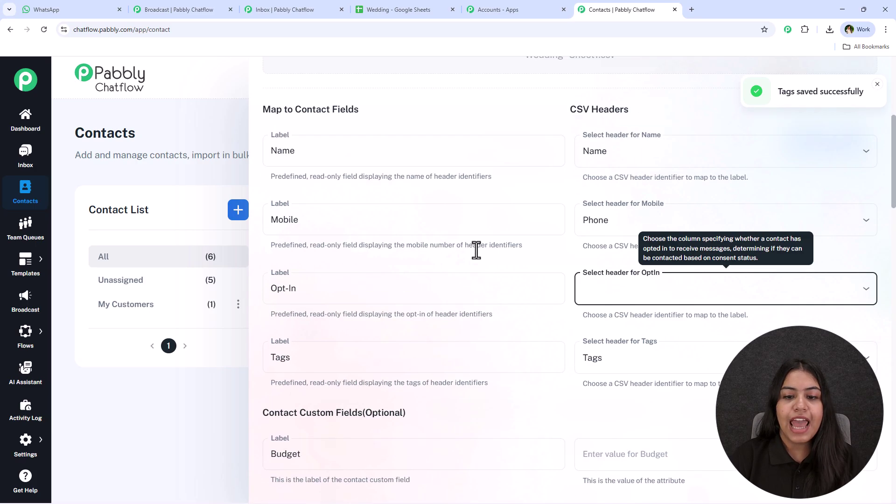
scroll(467, 257, "down", 3)
Close the Add Bulk Contacts panel, leaving 27 contacts on the Contacts page
left_click_drag(367, 273, 471, 274)
left_click(513, 261)
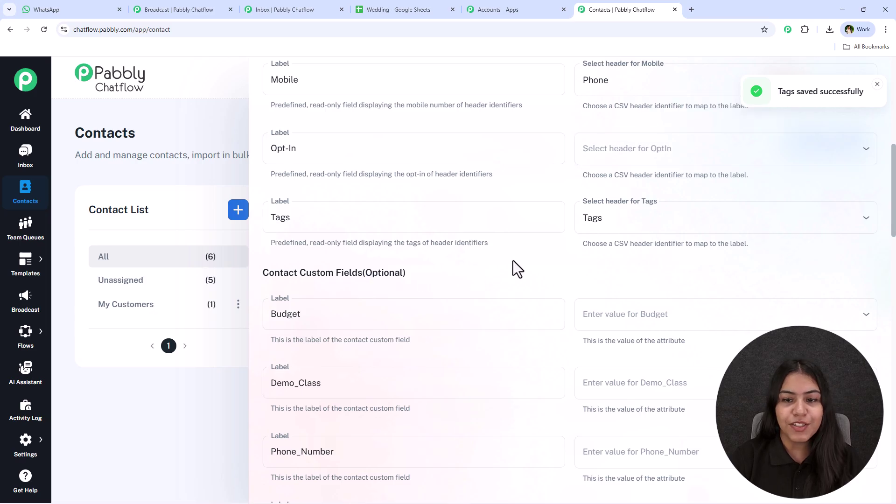
left_click(513, 260)
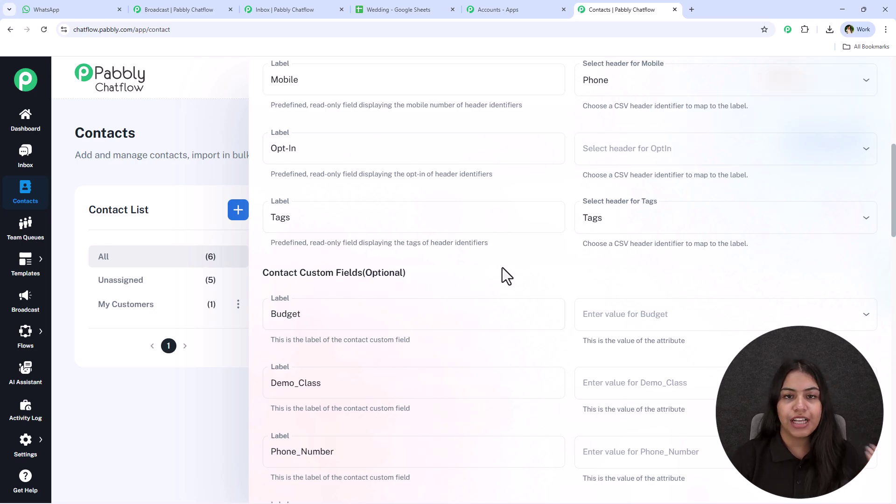
middle_click(502, 267)
left_click(558, 267)
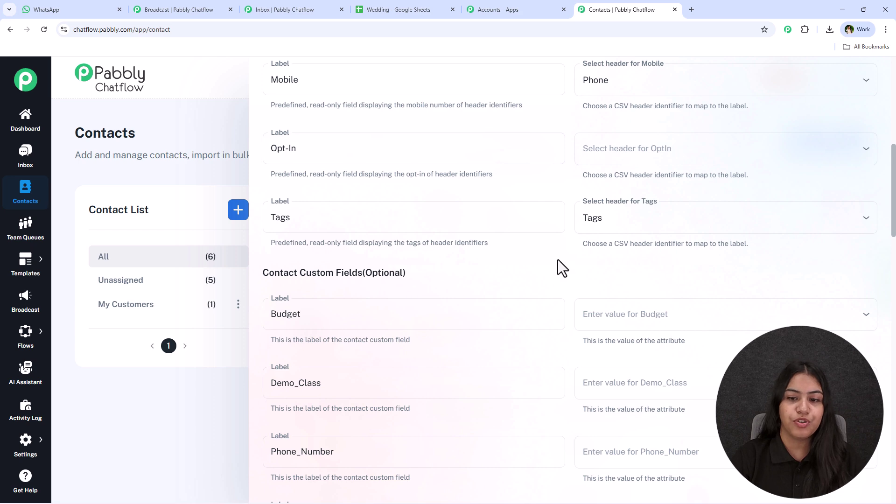
middle_click(570, 228)
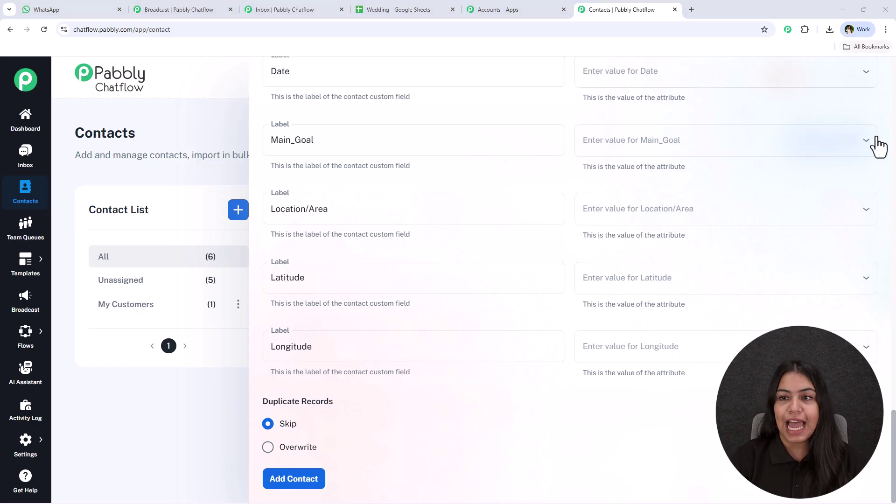
scroll(778, 145, "up", 20)
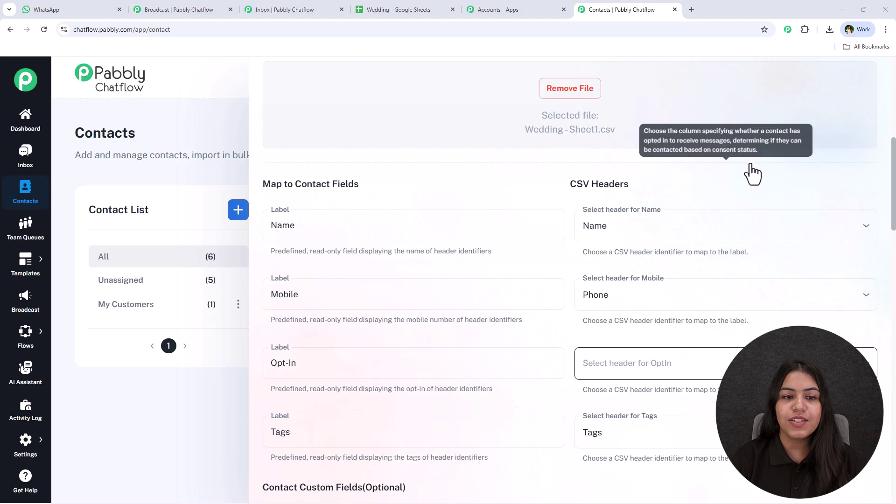
scroll(752, 174, "up", 4)
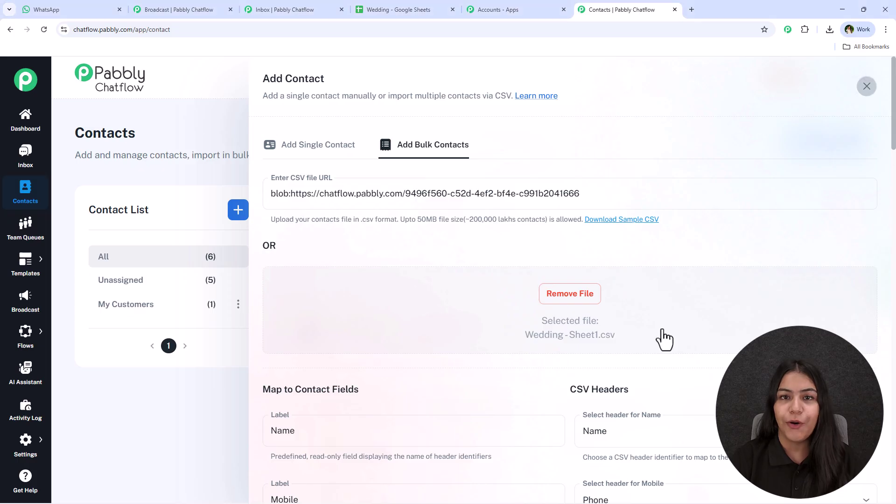
key("Escape")
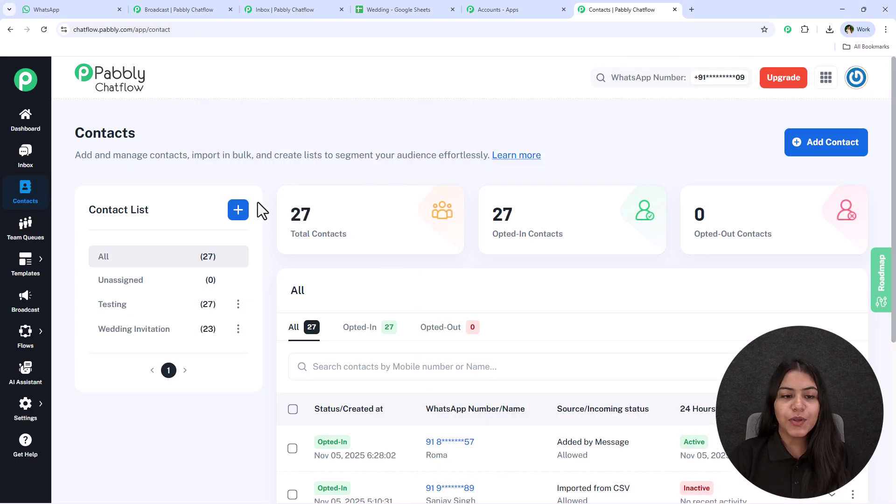
Filter the Contacts table to the Wedding Invitation list's 23 CSV-imported contacts
scroll(372, 175, "down", 1)
scroll(371, 175, "down", 4)
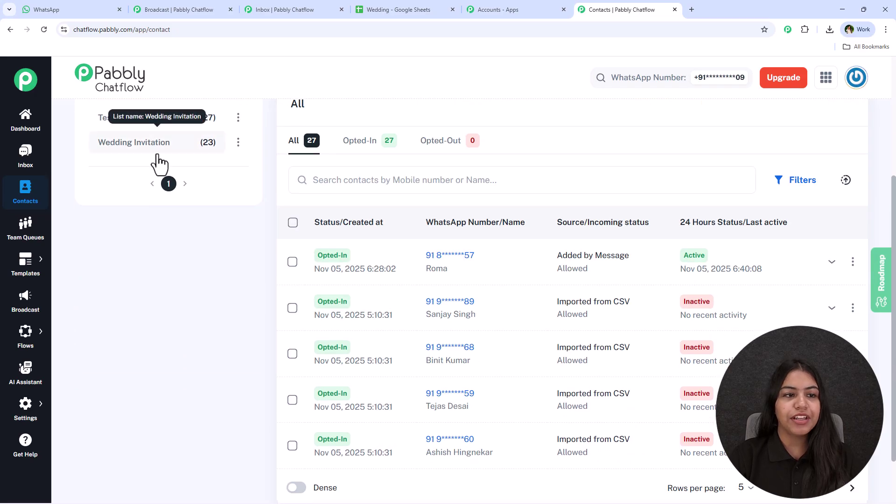
left_click(140, 147)
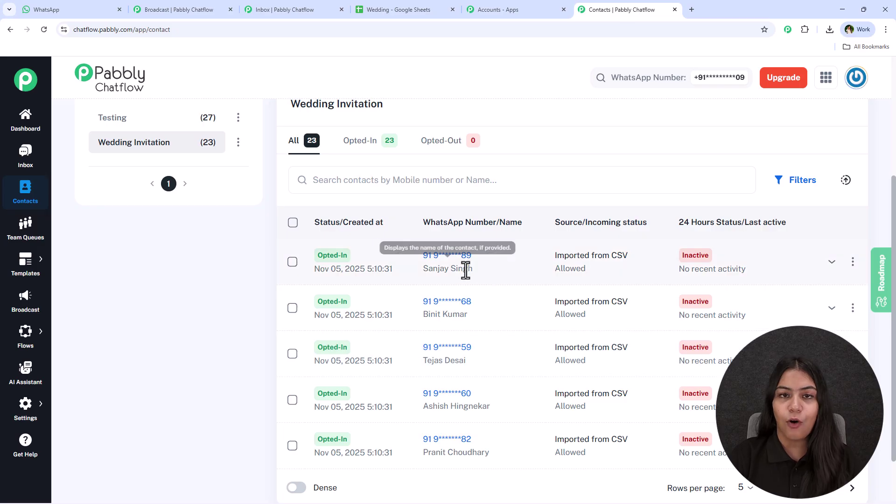
mouse_move(343, 316)
scroll(342, 313, "up", 4)
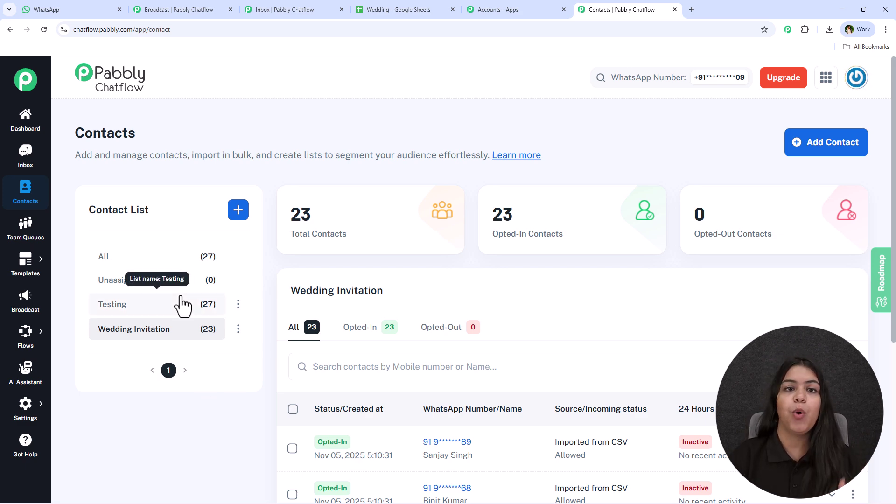
left_click(70, 9)
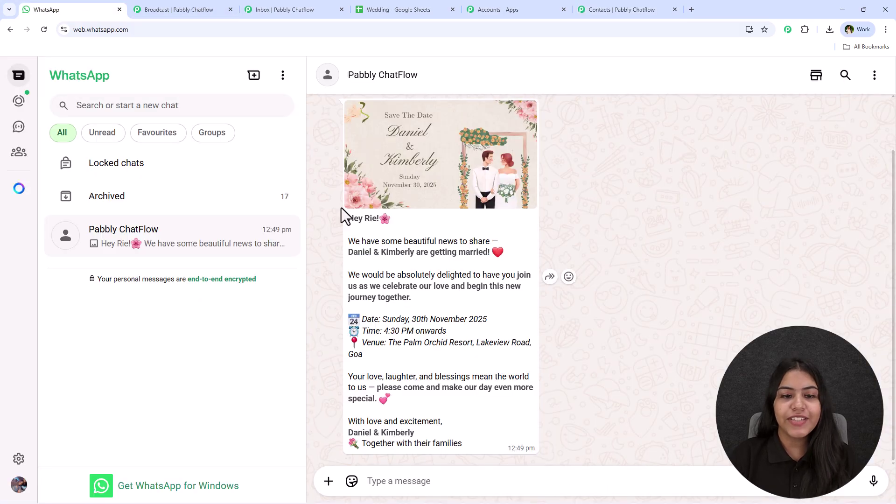
left_click_drag(342, 211, 477, 416)
left_click(481, 401)
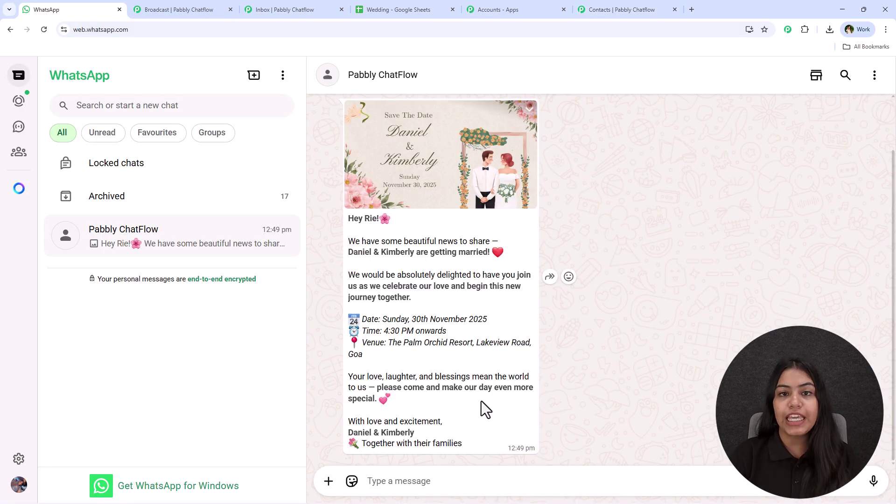
left_click(280, 10)
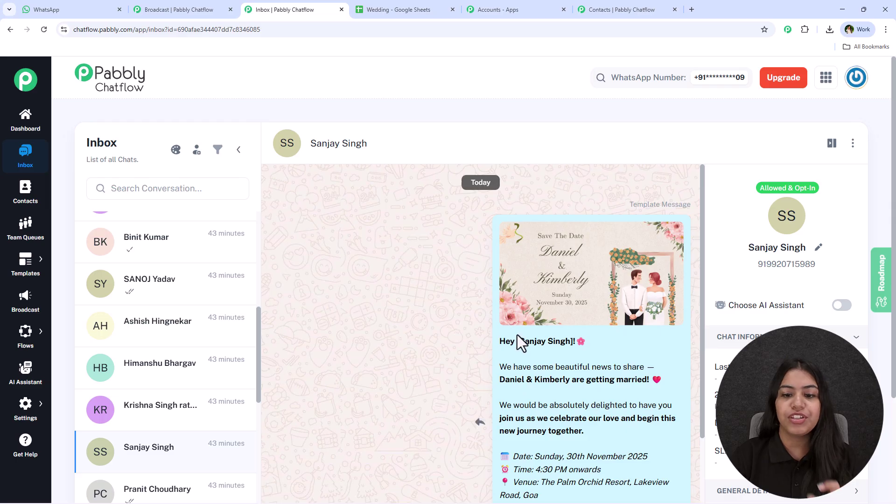
left_click(623, 1)
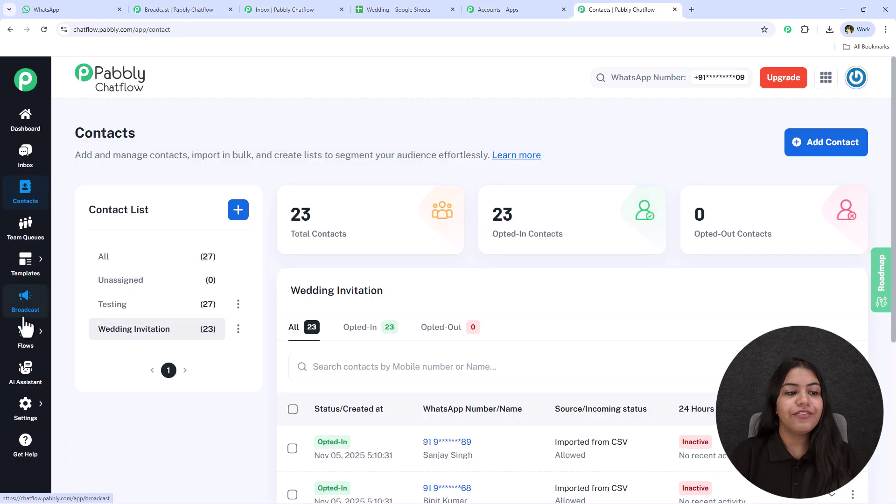
Look over the new template form from Templates, then go back to the templates list
mouse_move(25, 276)
left_click(76, 261)
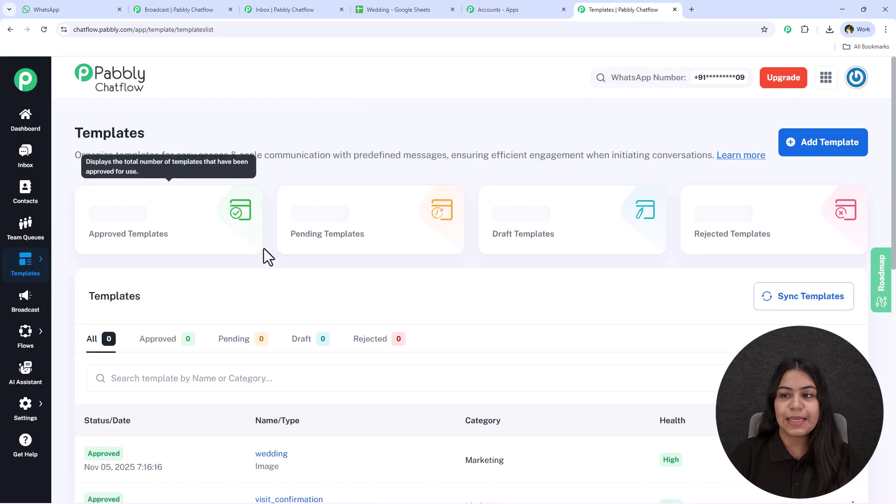
left_click(796, 140)
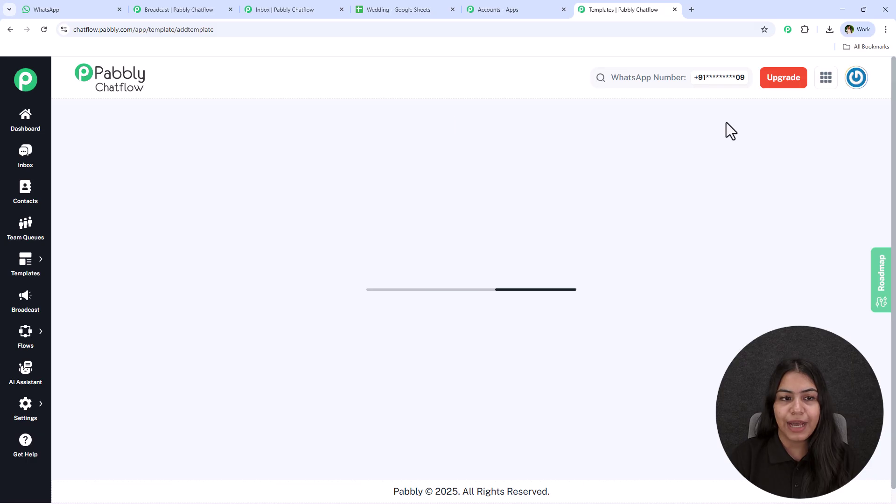
scroll(180, 252, "down", 5)
scroll(178, 246, "down", 2)
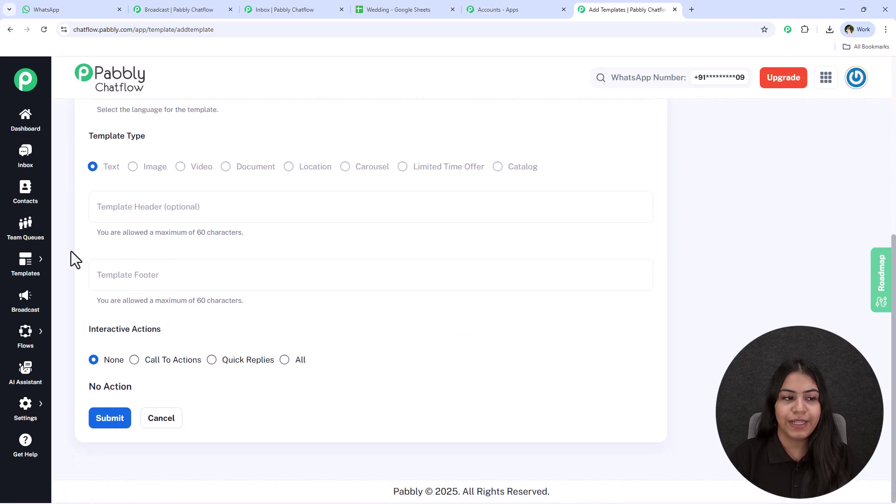
mouse_move(54, 259)
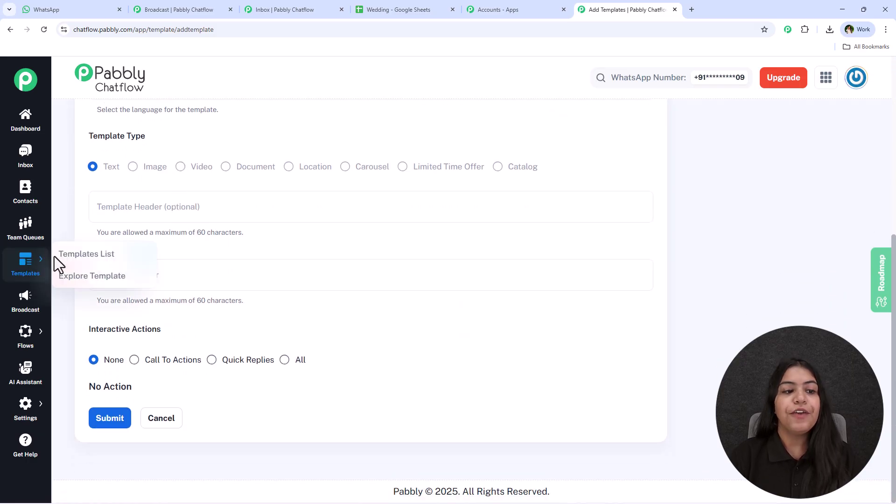
left_click(81, 260)
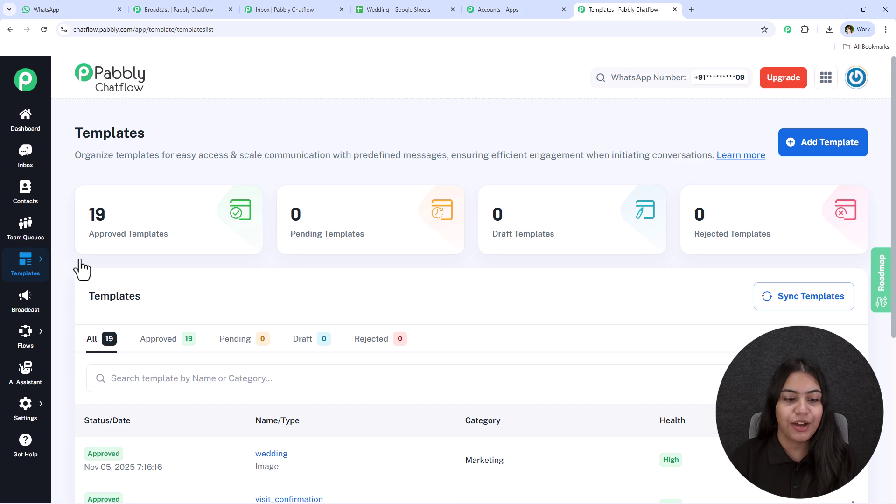
Preview the wedding image template's invitation message, then close the preview
scroll(140, 290, "down", 4)
left_click(271, 267)
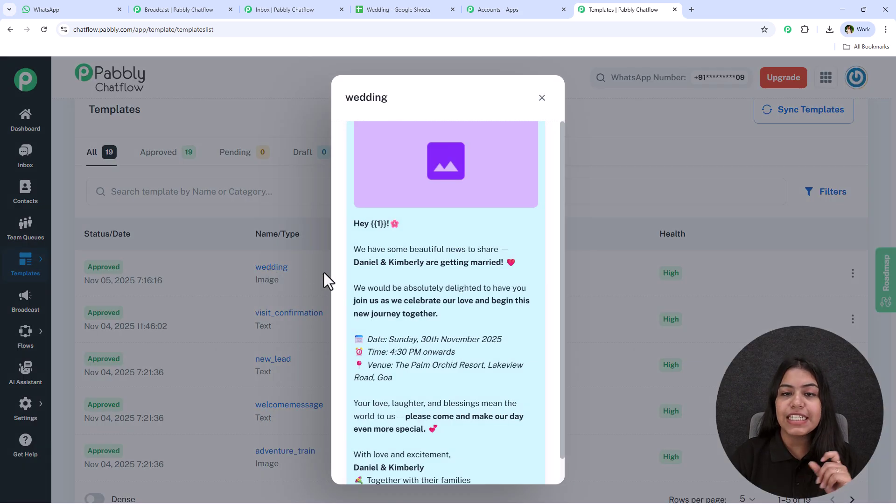
left_click_drag(354, 228, 468, 482)
scroll(461, 336, "up", 1)
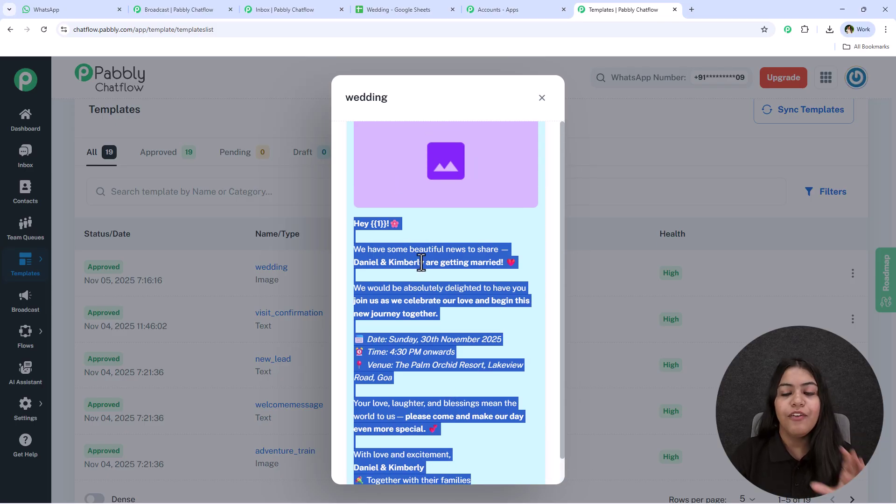
left_click(458, 241)
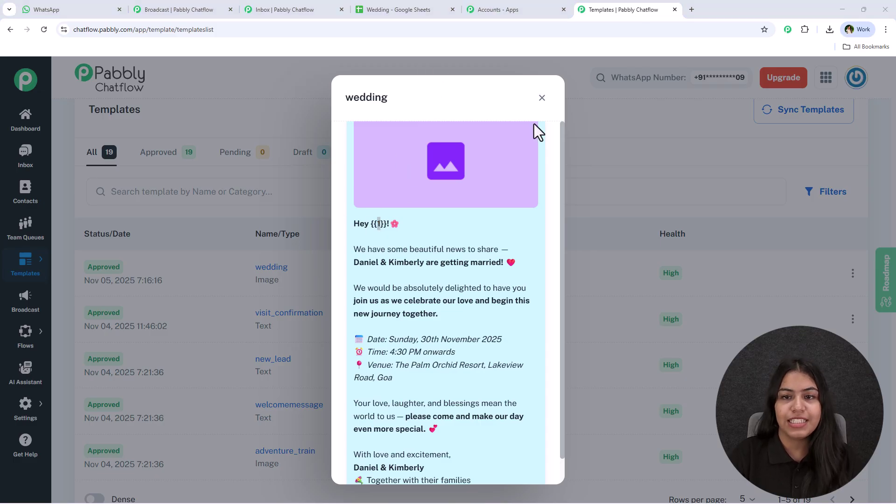
left_click(541, 97)
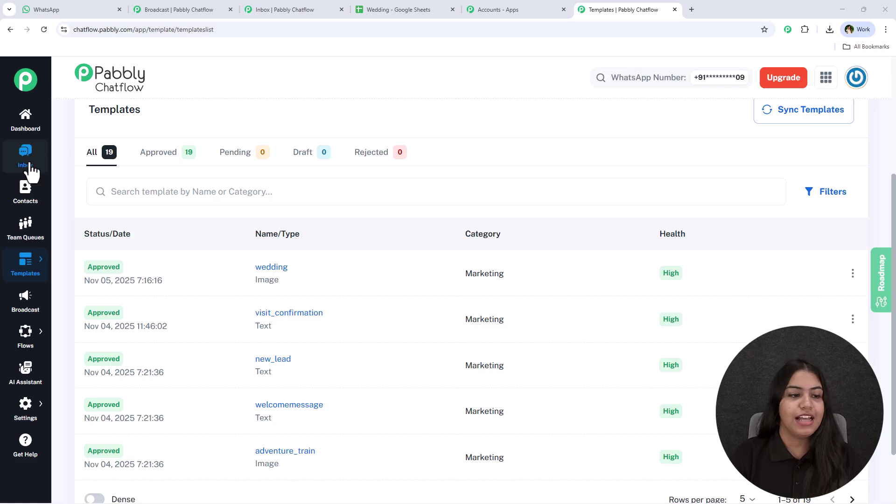
Start a new Broadcast Campaign named 'Wedding Invitations'
left_click(23, 308)
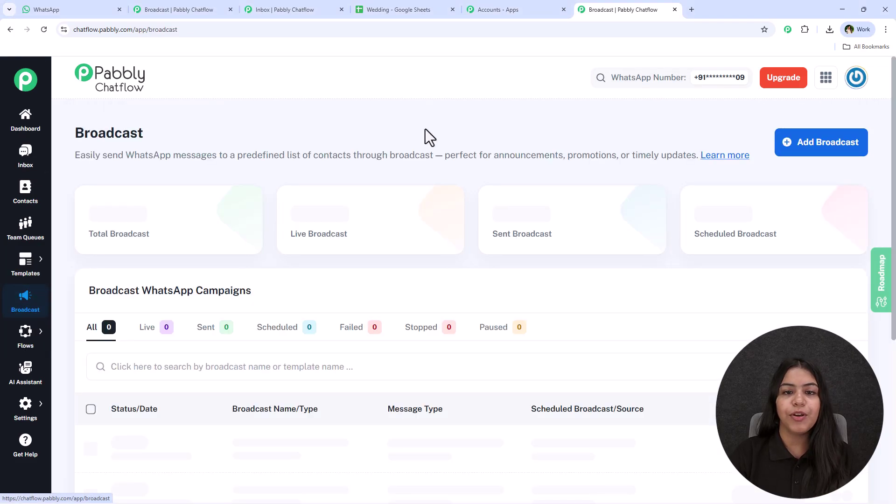
left_click(801, 150)
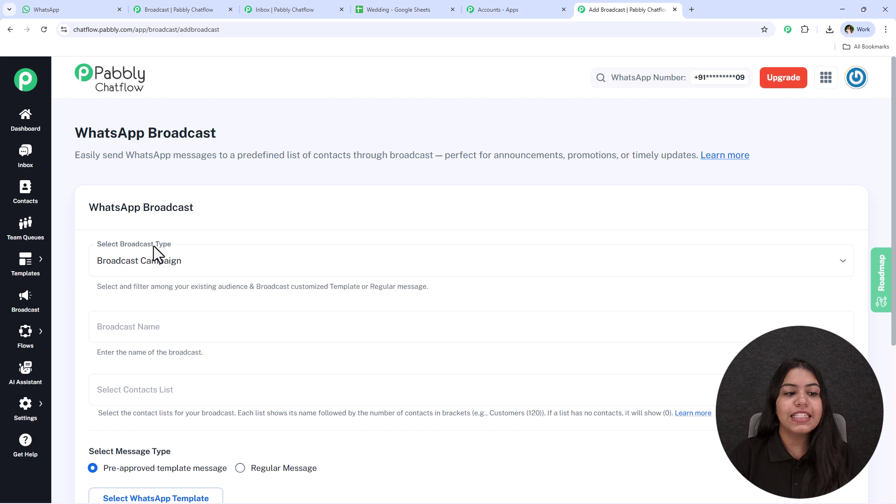
scroll(340, 238, "down", 3)
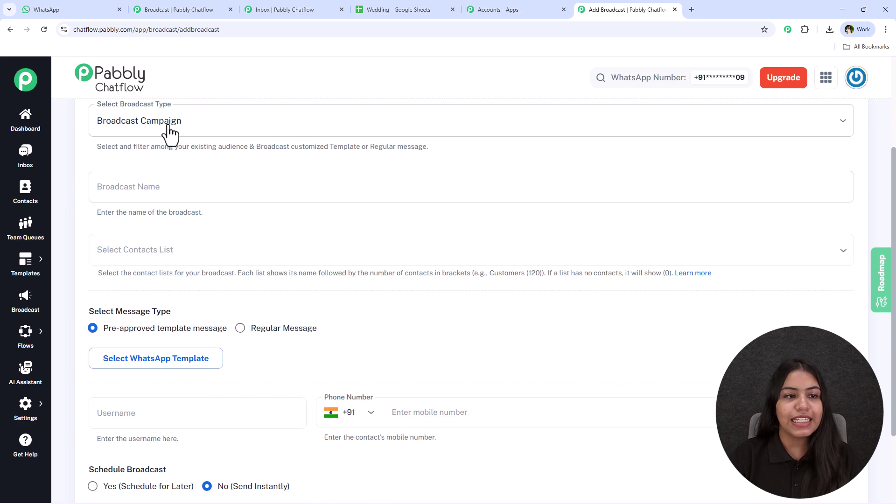
left_click(167, 122)
left_click(168, 148)
left_click(164, 189)
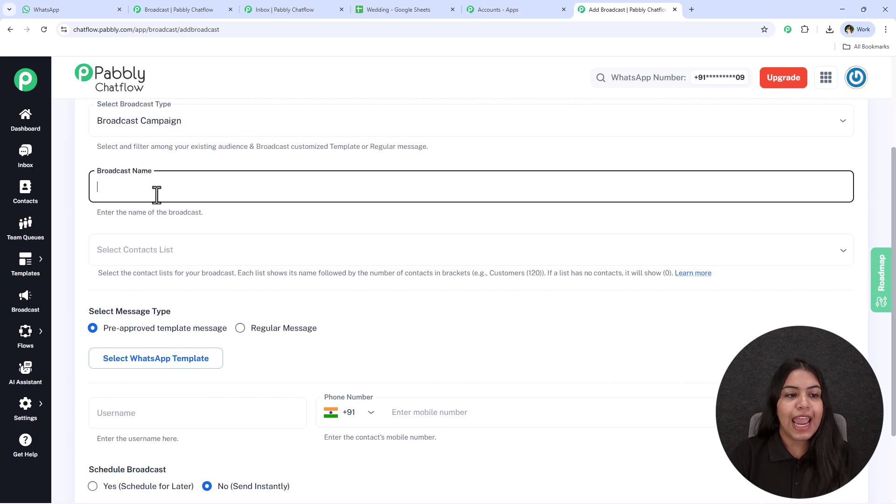
type("Wedding Invitation")
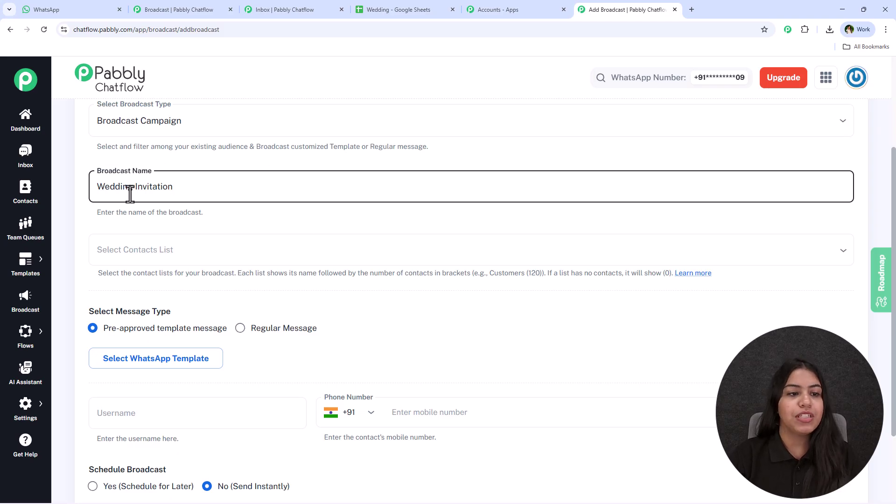
type("s")
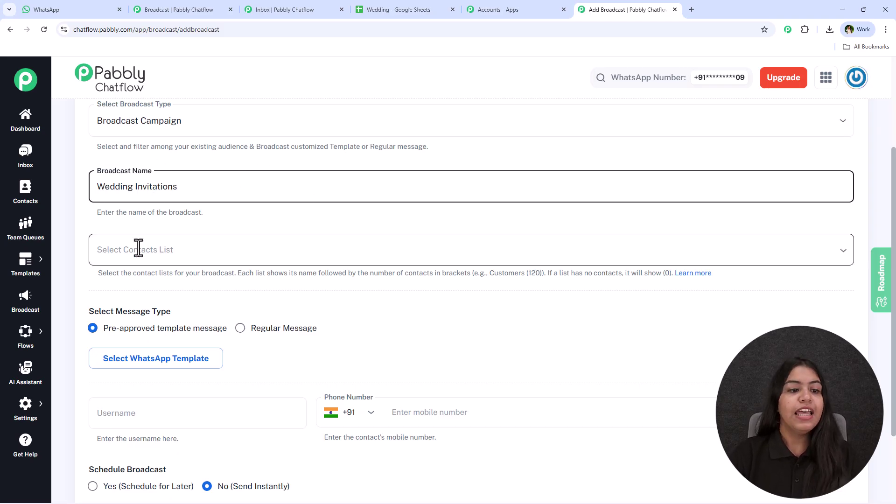
Target the Wedding Invitation contact list (23) and show the approved WhatsApp templates
left_click(140, 249)
scroll(216, 254, "down", 2)
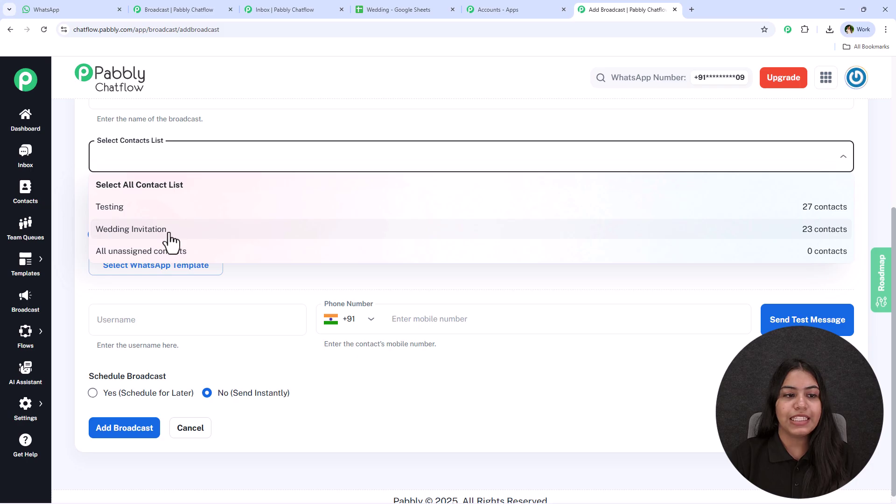
left_click(168, 231)
left_click(223, 176)
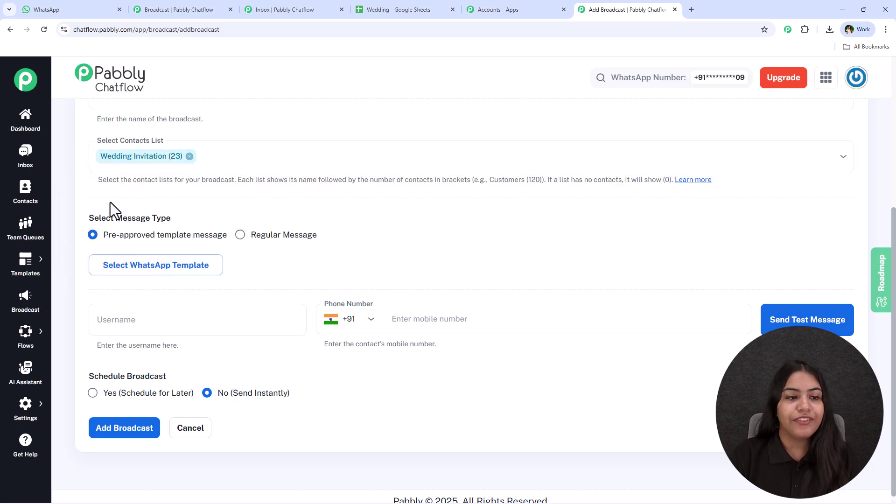
left_click_drag(146, 217, 188, 222)
left_click(187, 218)
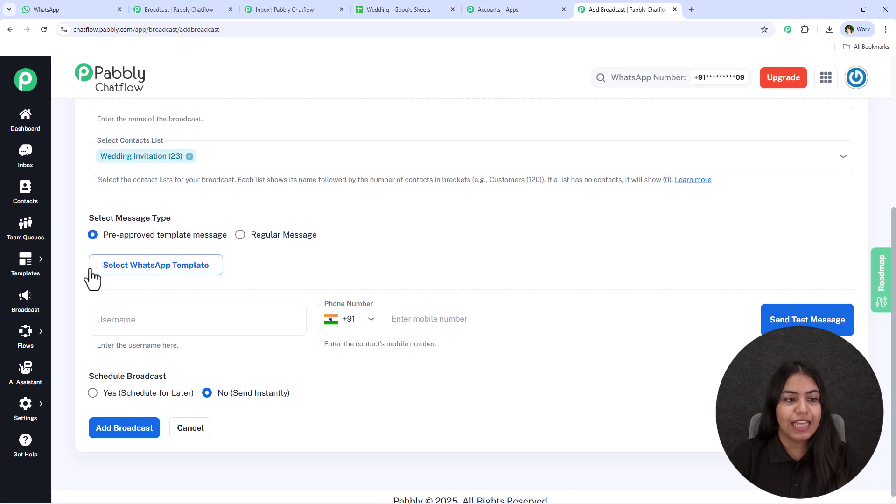
left_click(183, 269)
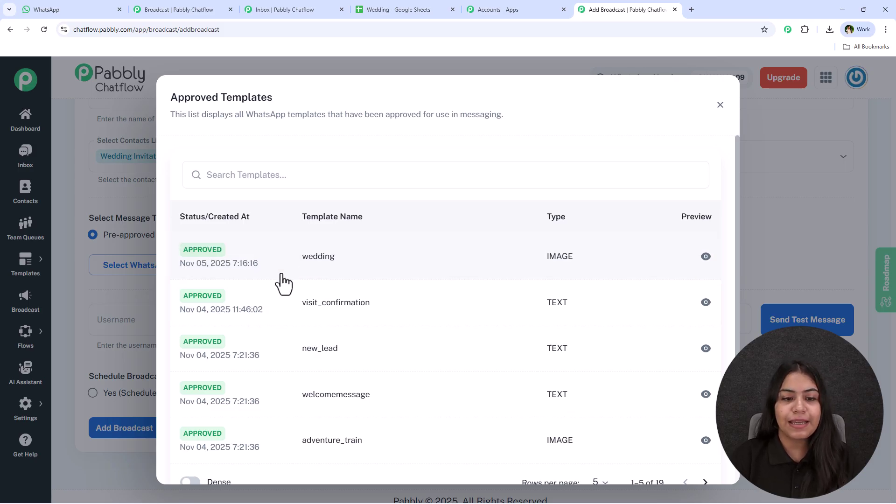
Choose the wedding template and upload the invitation thumbnail from Downloads as its header image
left_click(322, 260)
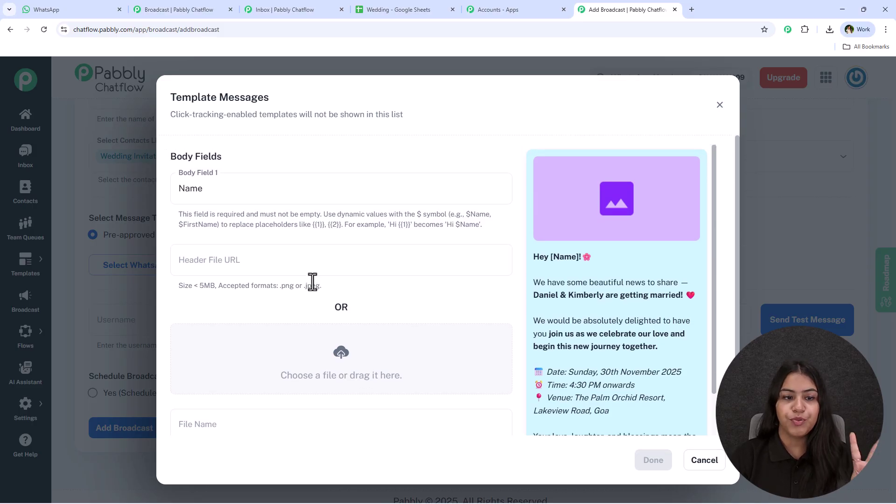
left_click_drag(259, 187, 178, 189)
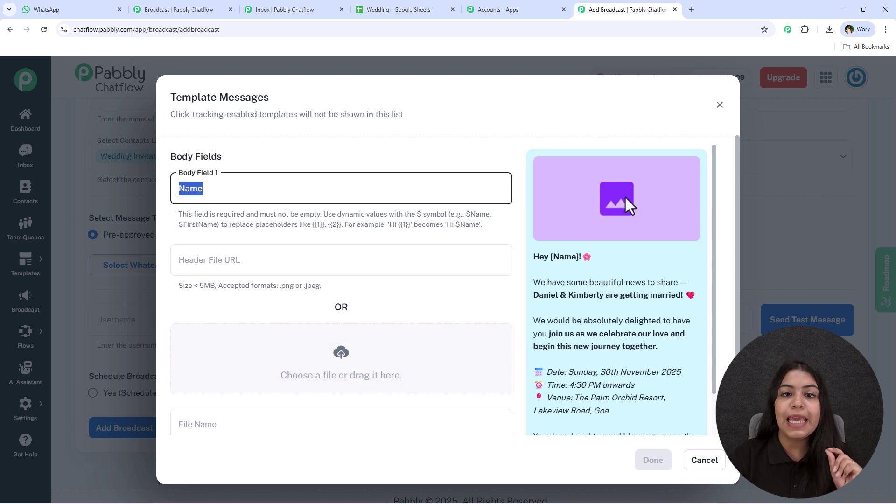
left_click(341, 355)
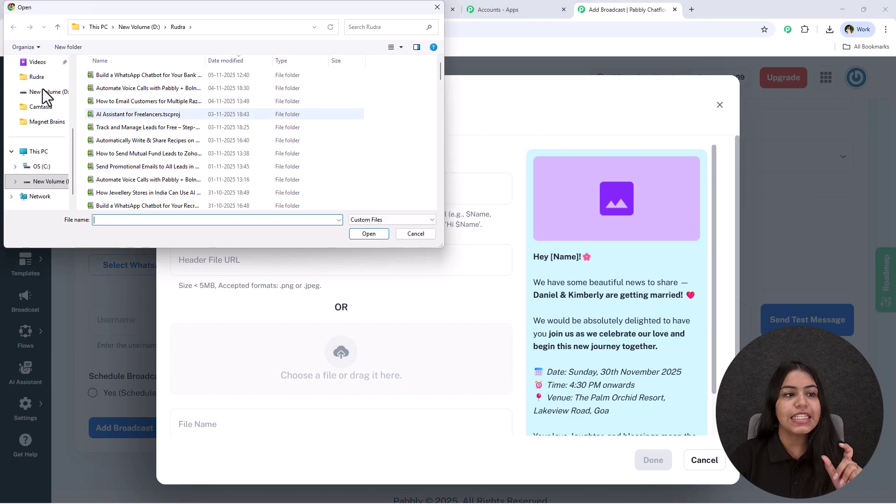
left_click(45, 143)
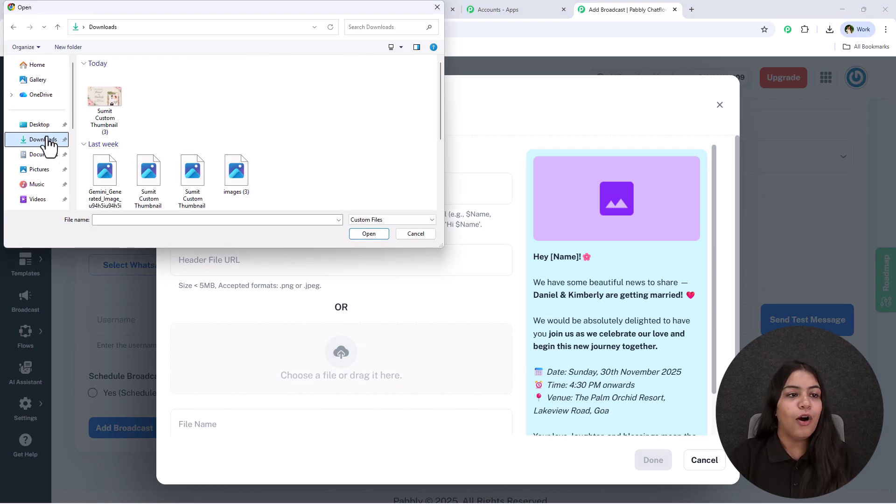
double_click(95, 110)
Name the header file 'Wedding Invitation', keep Body Field 1 as Name, and apply the template
left_click(321, 391)
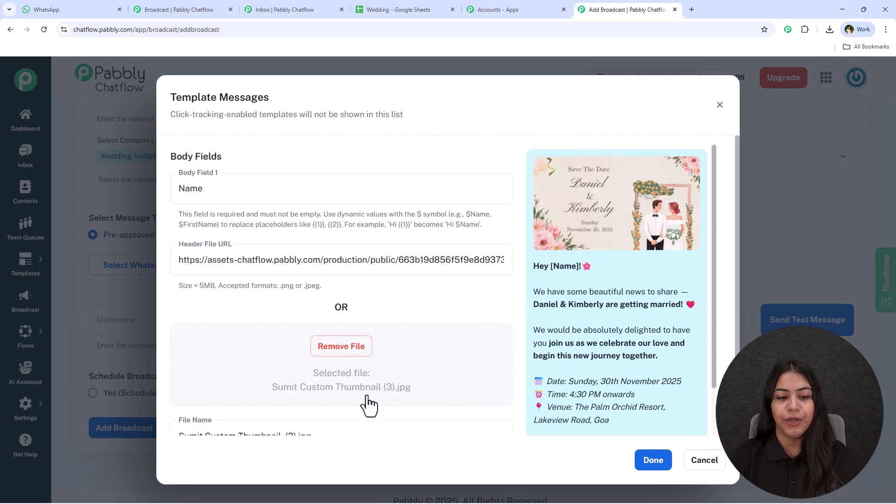
scroll(369, 405, "down", 1)
left_click_drag(310, 404, 176, 414)
key("BackSpace")
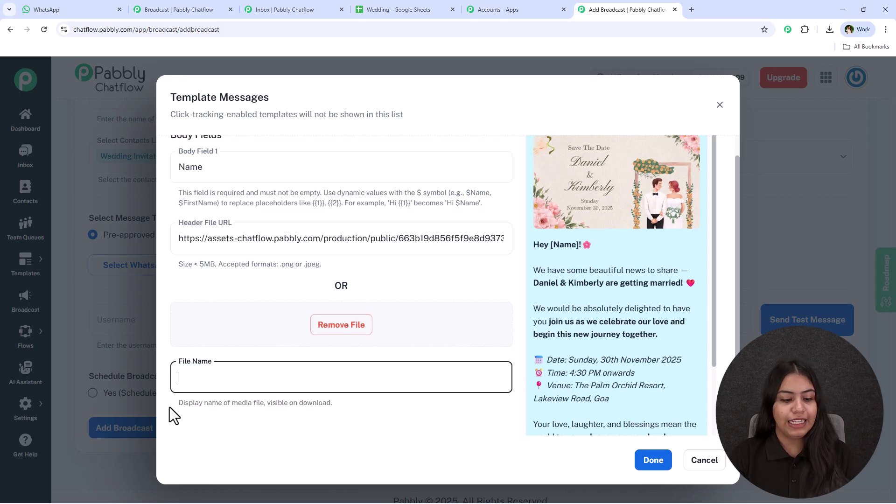
type("Wedding Invitation")
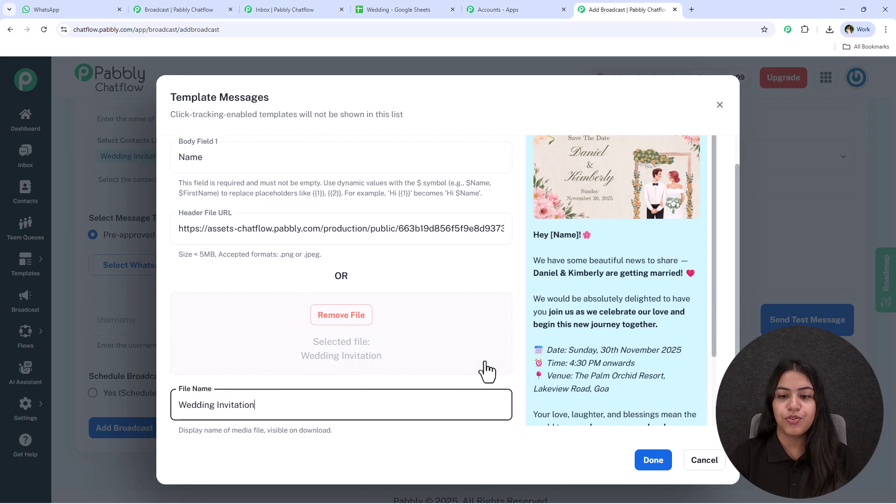
scroll(560, 303, "up", 1)
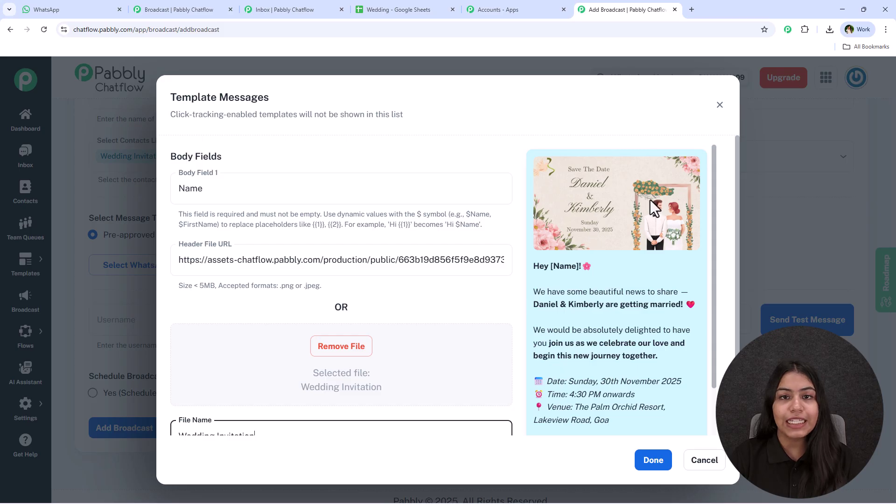
left_click_drag(212, 196, 165, 193)
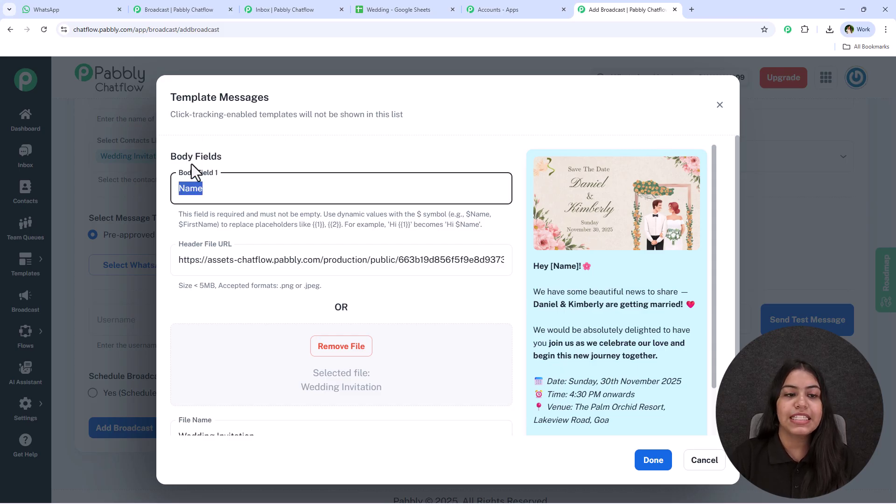
left_click(318, 165)
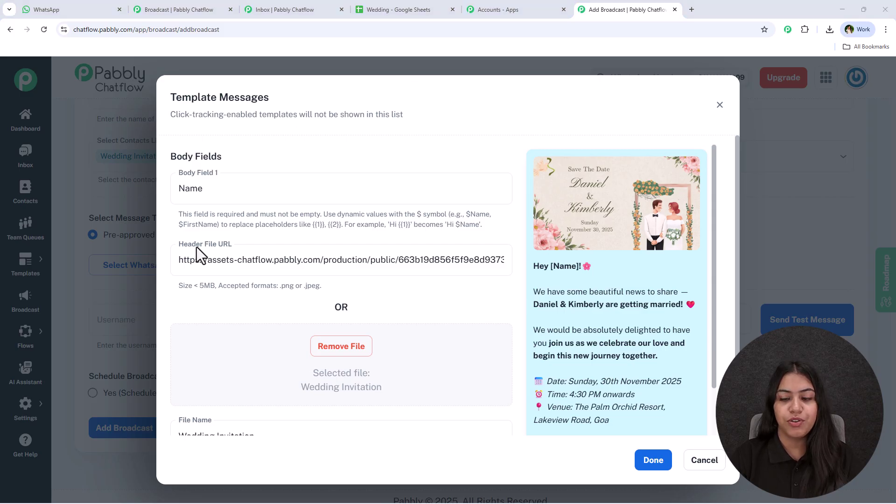
left_click(654, 462)
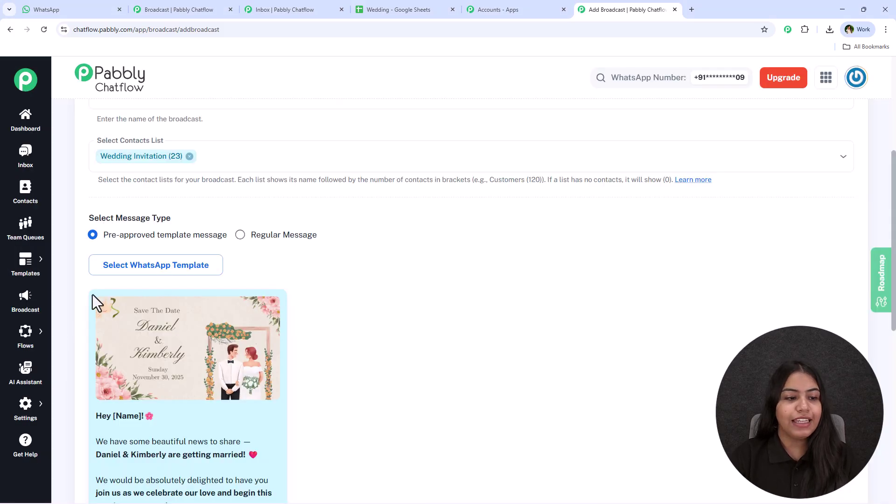
Copy the Name field from Contact Custom Fields in a new tab, then return to Add Broadcast
mouse_move(27, 411)
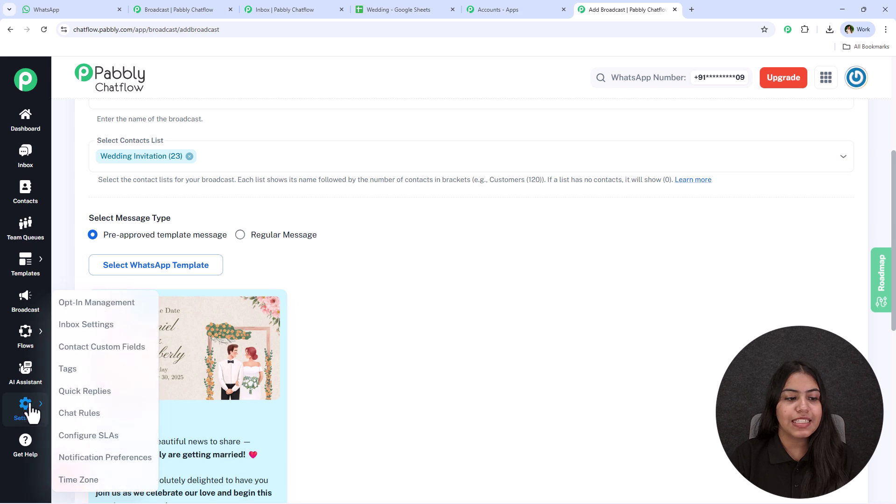
left_click(124, 350, "ctrl")
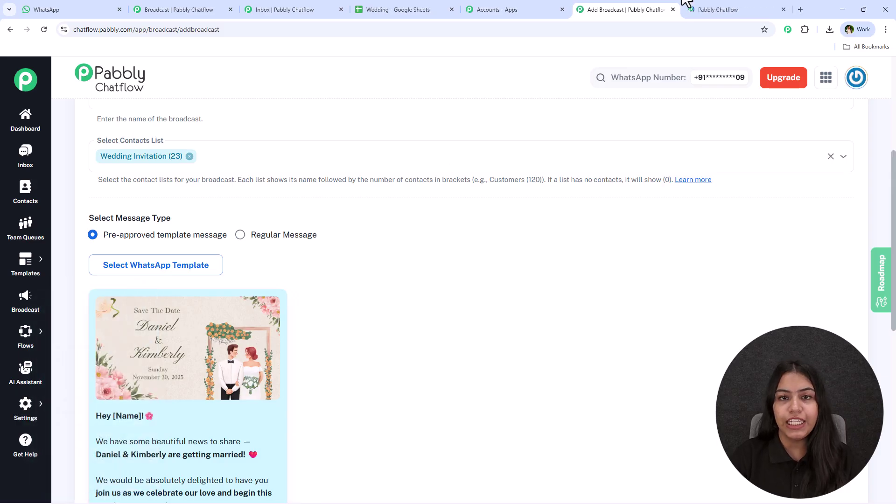
left_click(712, 9)
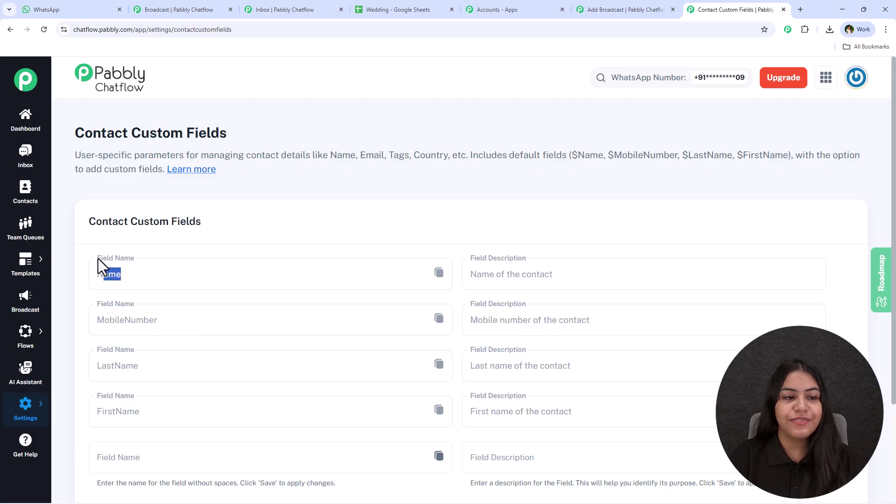
left_click(441, 274)
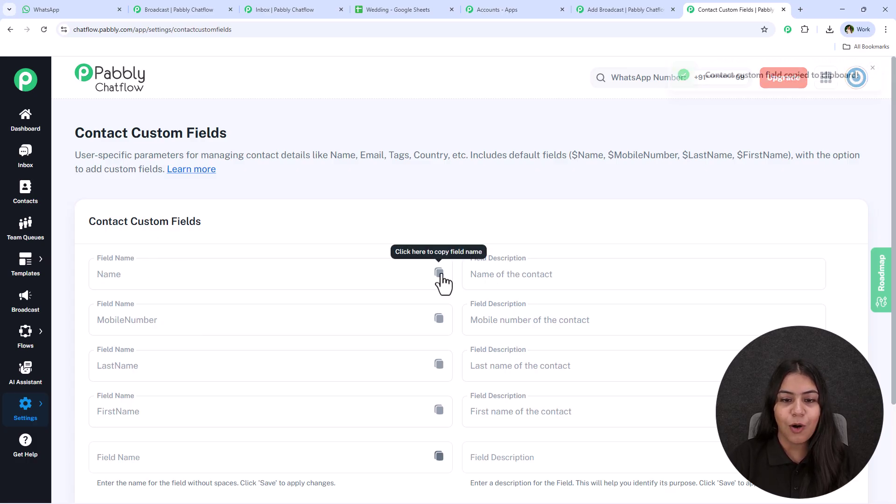
left_click(582, 9)
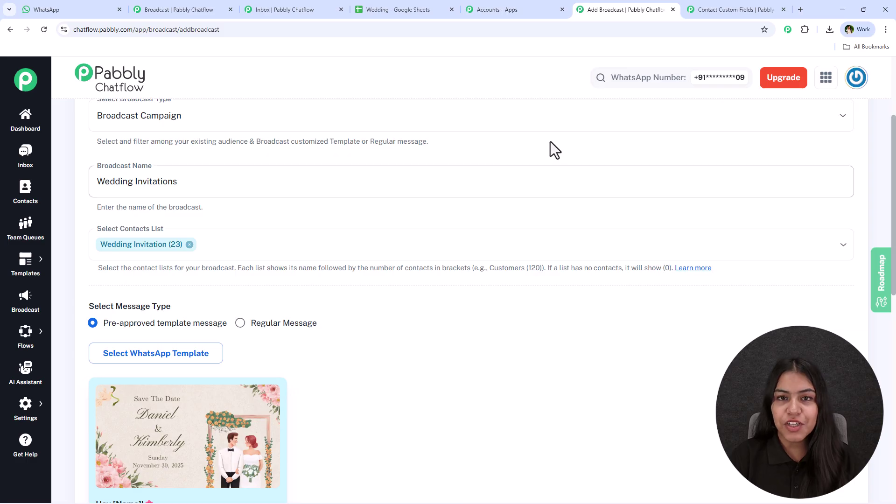
Re-select the wedding template, attach the thumbnail as header image, and set Body Field 1 to $Name
left_click(212, 356)
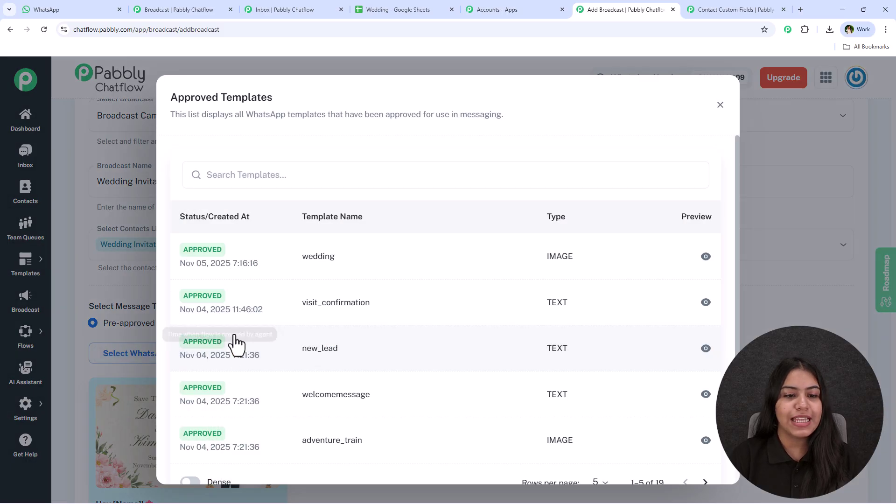
left_click(417, 264)
left_click(346, 357)
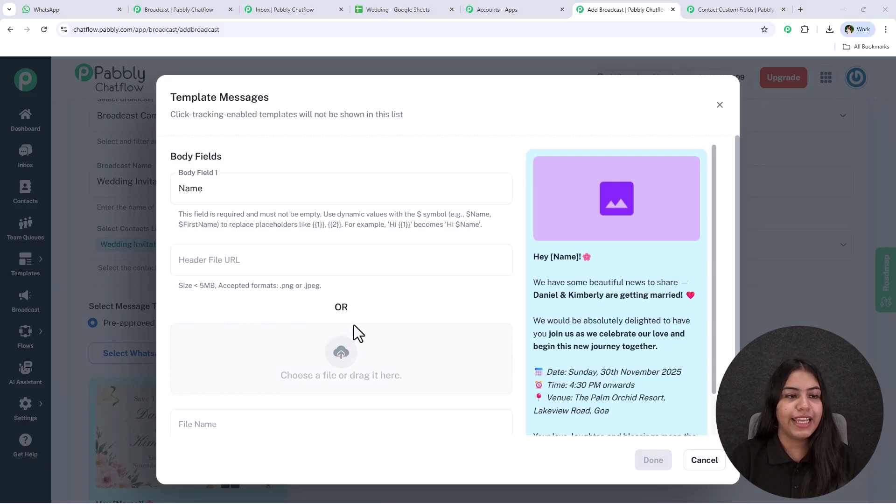
double_click(98, 102)
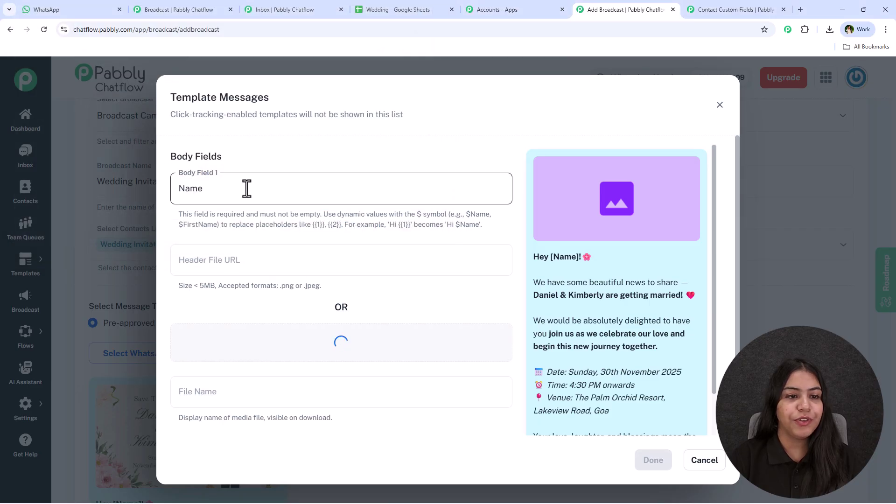
double_click(246, 186)
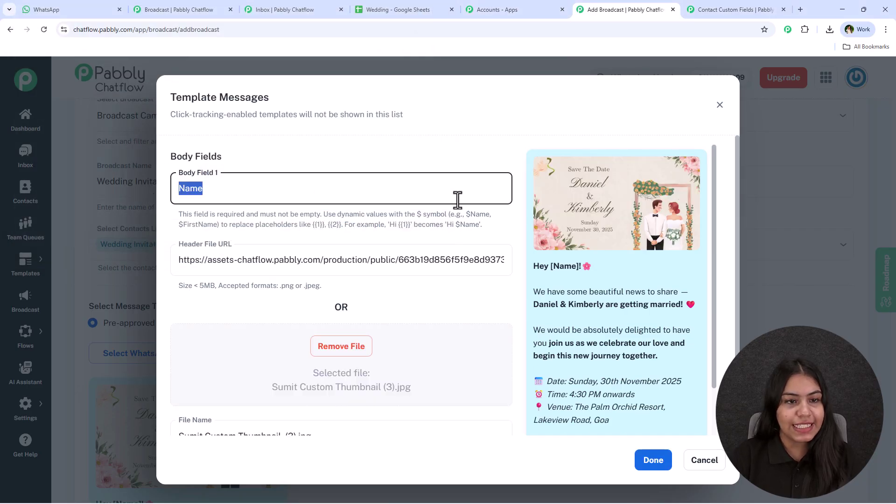
type("$Name")
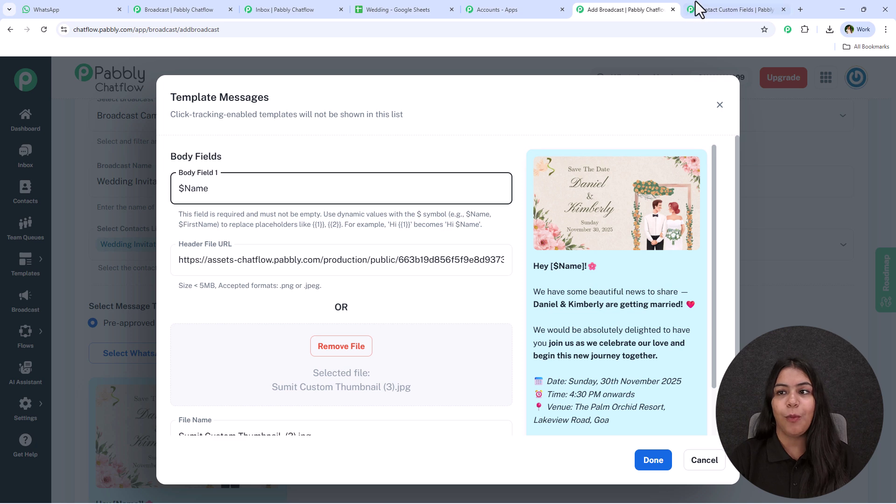
Glance at the Contact Custom Fields tab, then bring up the Inbox chats
left_click(741, 9)
left_click(625, 10)
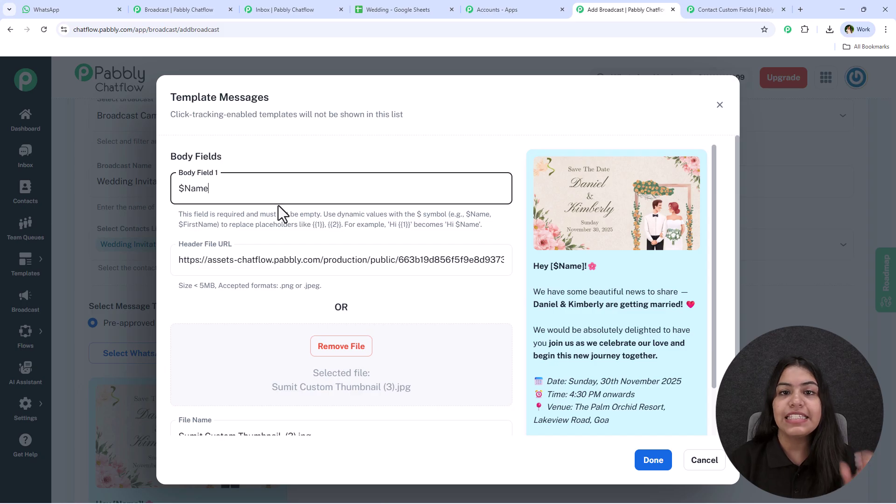
left_click(275, 10)
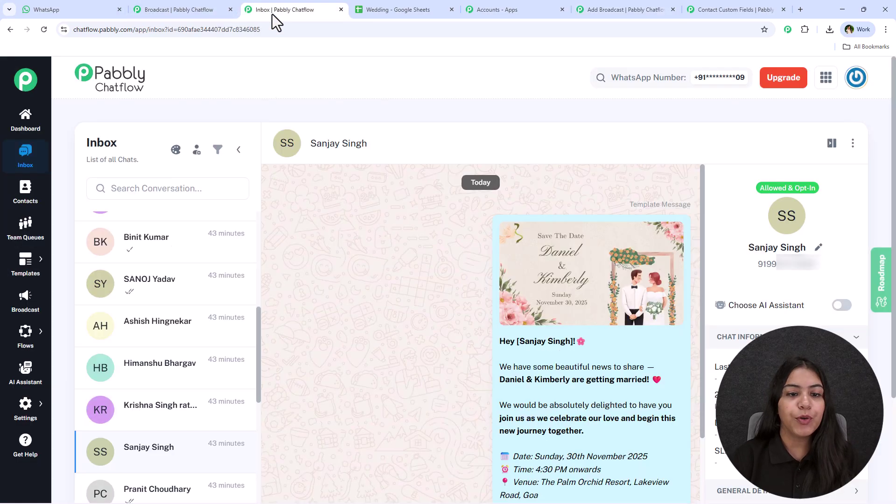
Open a contact's Inbox chat and check their name filled into the invitation greeting
left_click(183, 306)
left_click(174, 340)
left_click(175, 409)
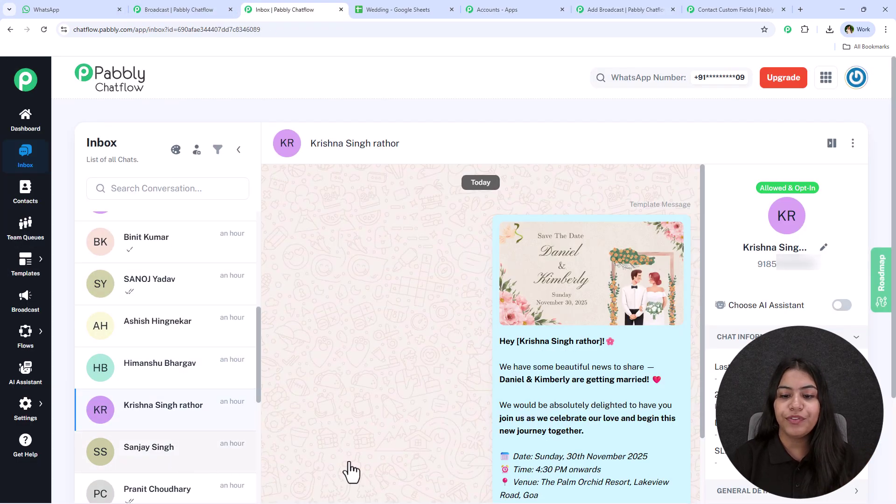
left_click_drag(516, 342, 603, 341)
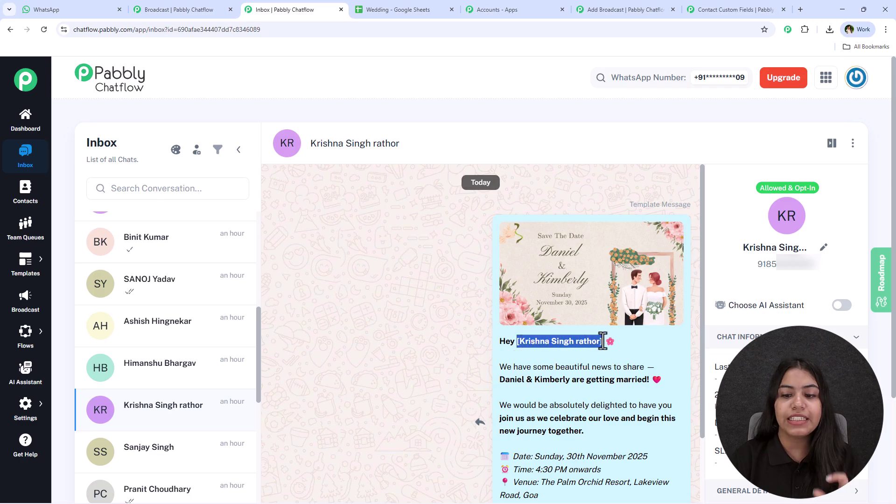
left_click(719, 10)
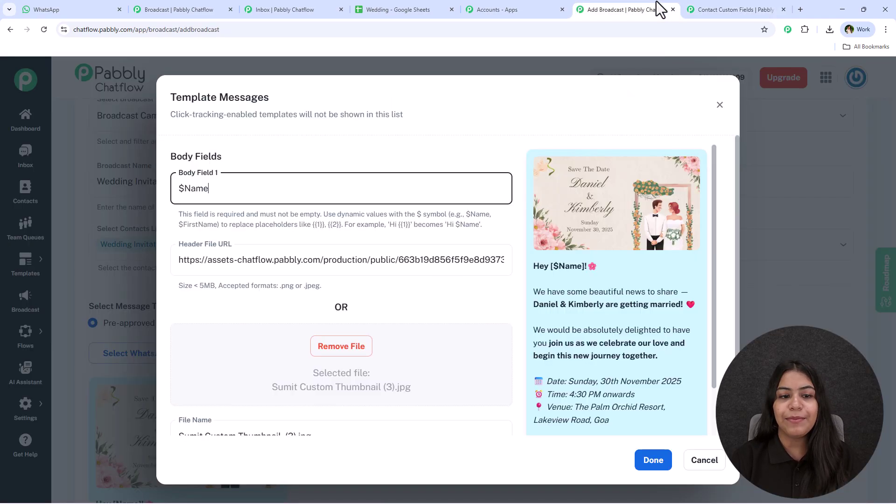
Rename the header file to 'Wedding Invitations' and save the fields, keeping Body Field 1 as $Name
key("ctrl+shift+Tab")
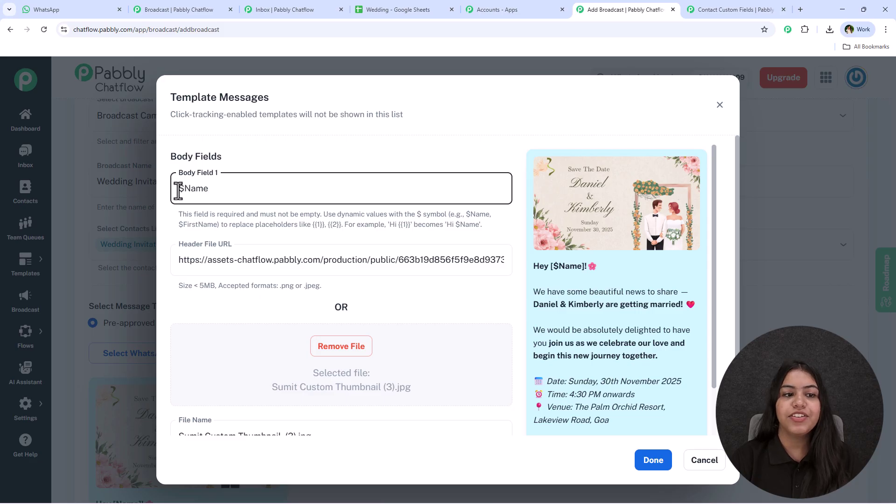
left_click_drag(176, 189, 212, 191)
left_click(210, 322)
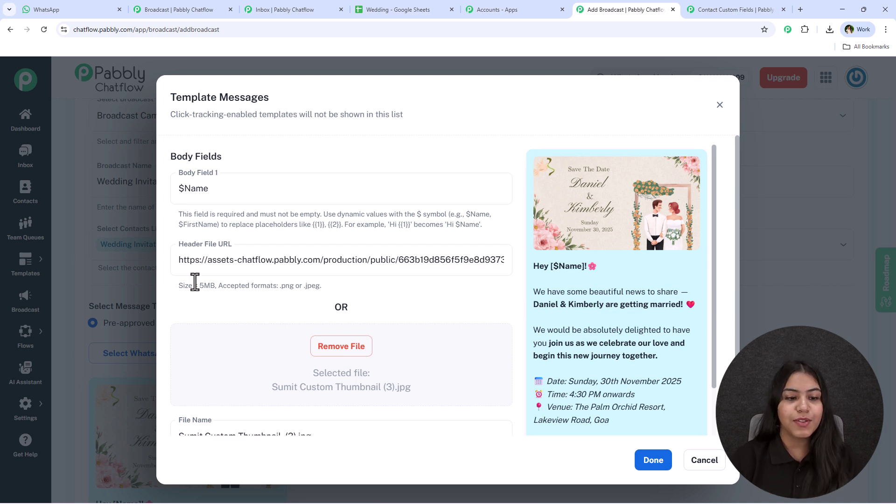
scroll(219, 281, "down", 1)
left_click_drag(374, 396, 177, 401)
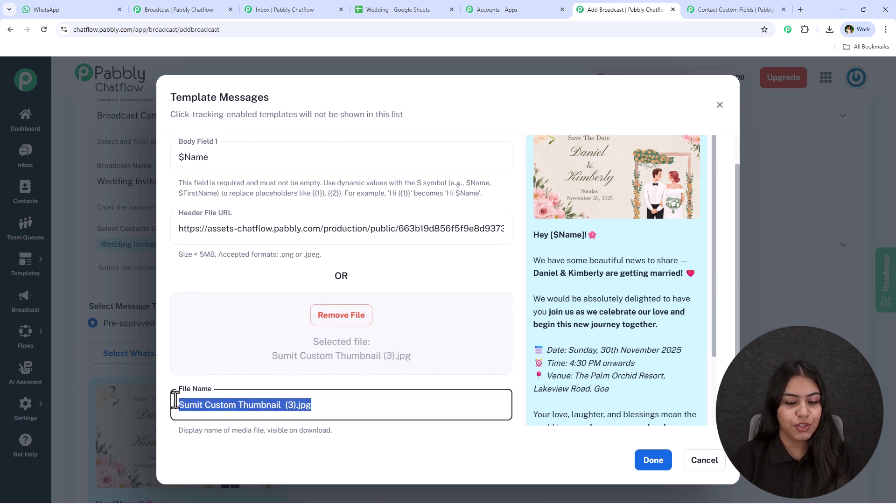
key("ctrl+v")
key("ctrl+a")
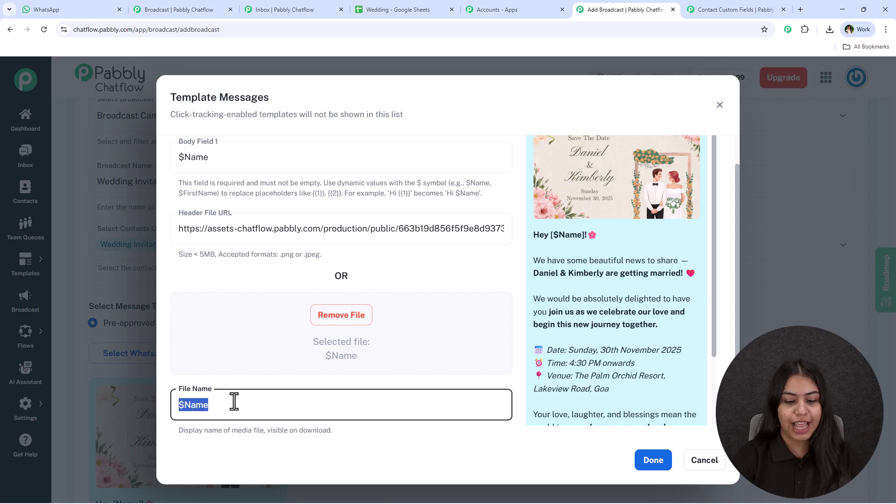
type("Wedding Invitations")
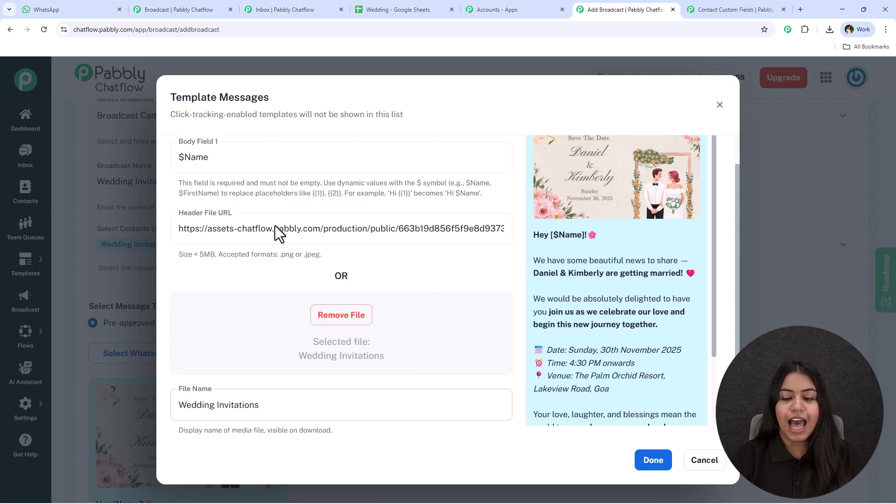
scroll(326, 271, "up", 1)
scroll(467, 373, "down", 1)
left_click(653, 460)
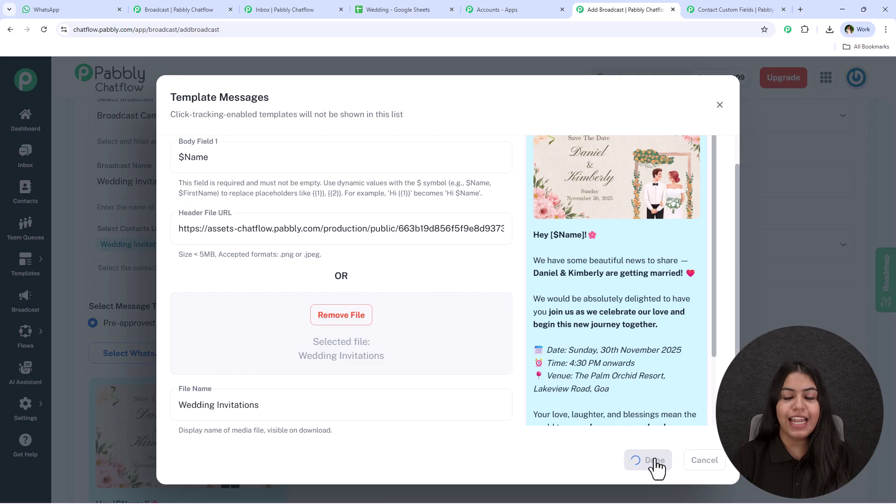
scroll(261, 289, "down", 3)
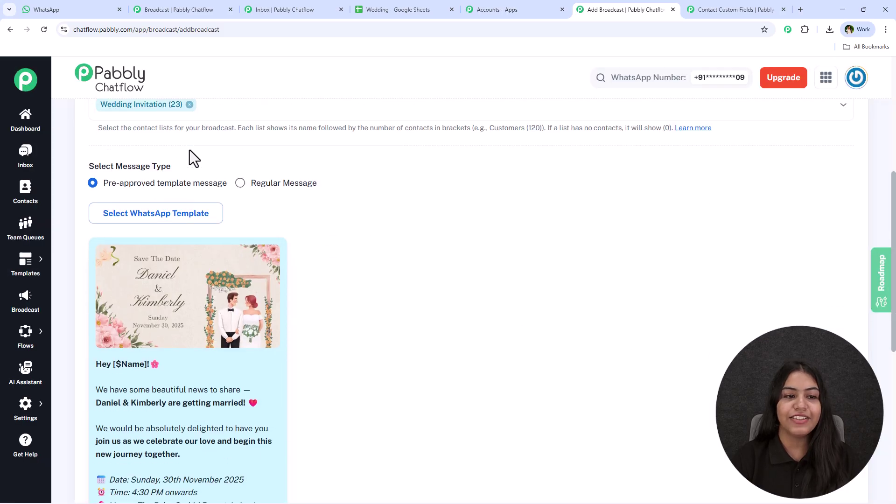
Send a test invitation to the recipient's username and mobile number, then check WhatsApp
scroll(372, 280, "down", 8)
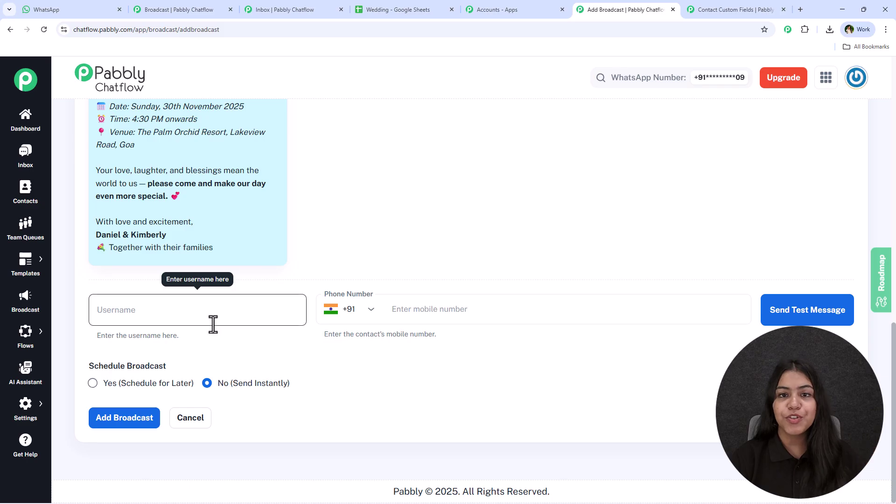
left_click(167, 321)
type("Ritika")
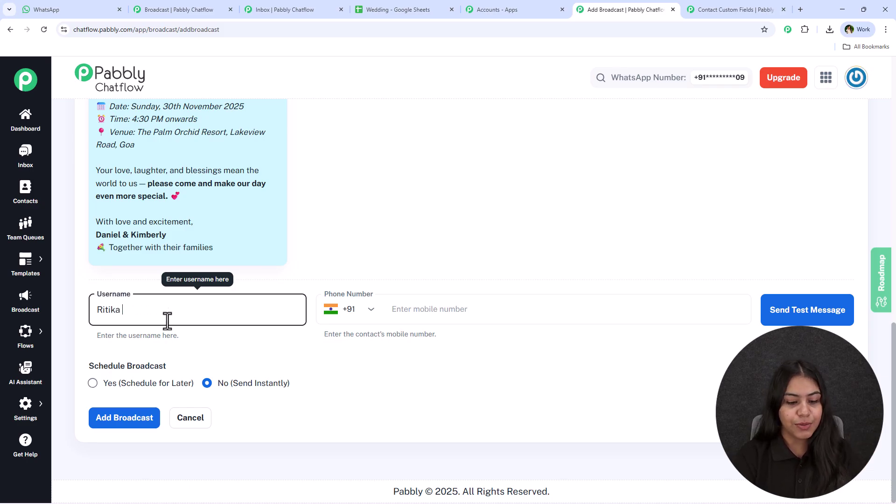
left_click(484, 309)
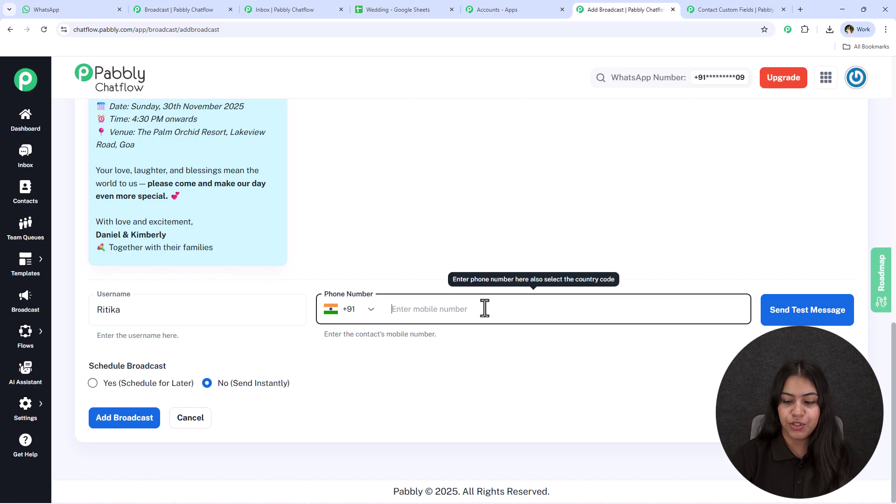
type("9039")
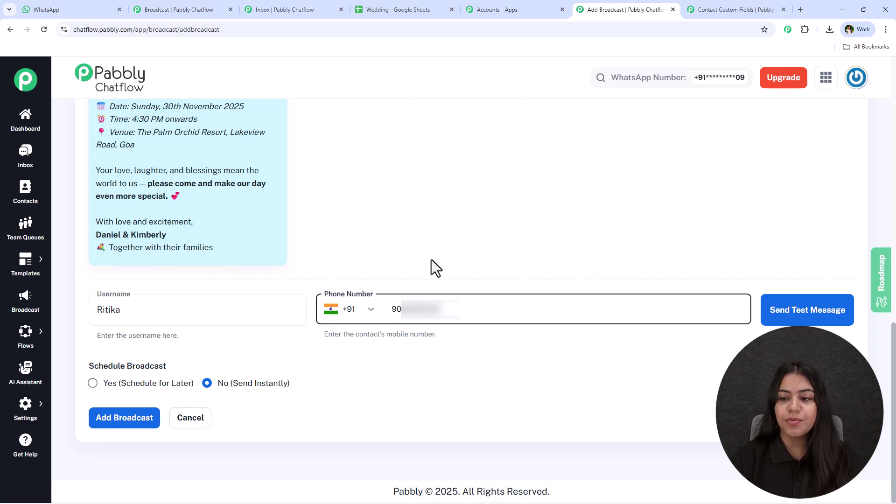
left_click(820, 321)
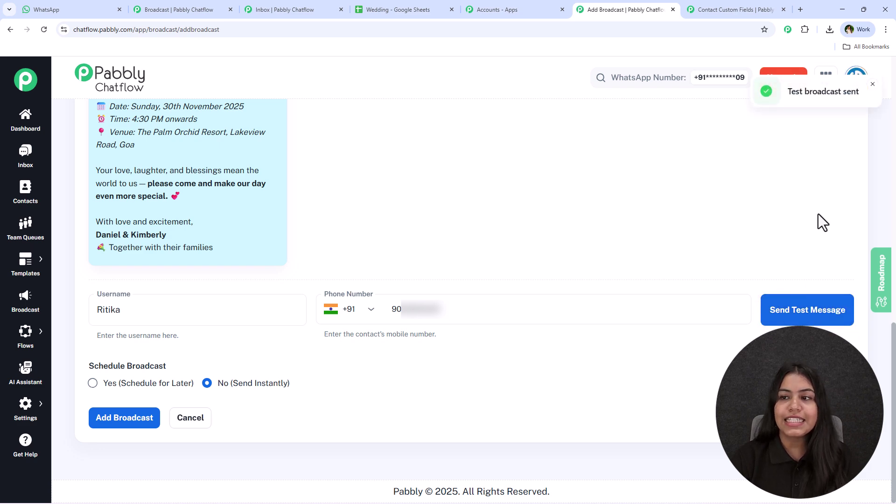
left_click(77, 9)
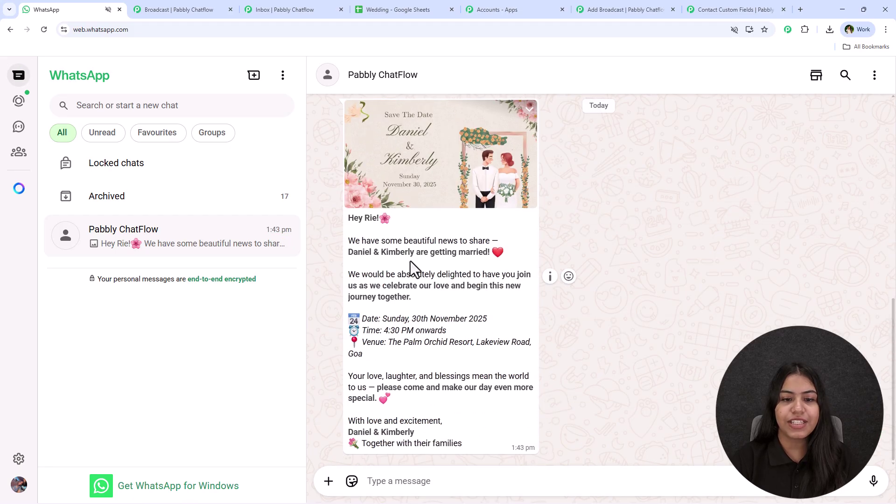
Verify in WhatsApp Web that the test invitation greets the recipient by name
scroll(408, 305, "up", 2)
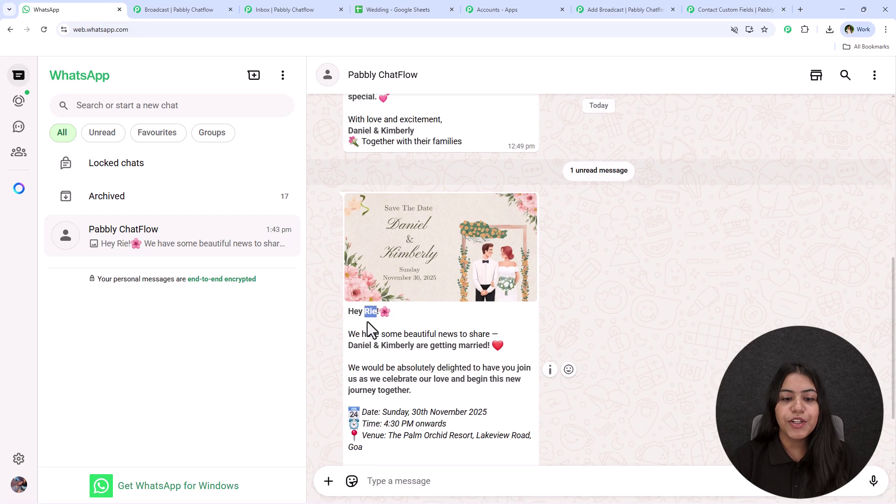
double_click(370, 314)
left_click(375, 309)
scroll(426, 336, "down", 2)
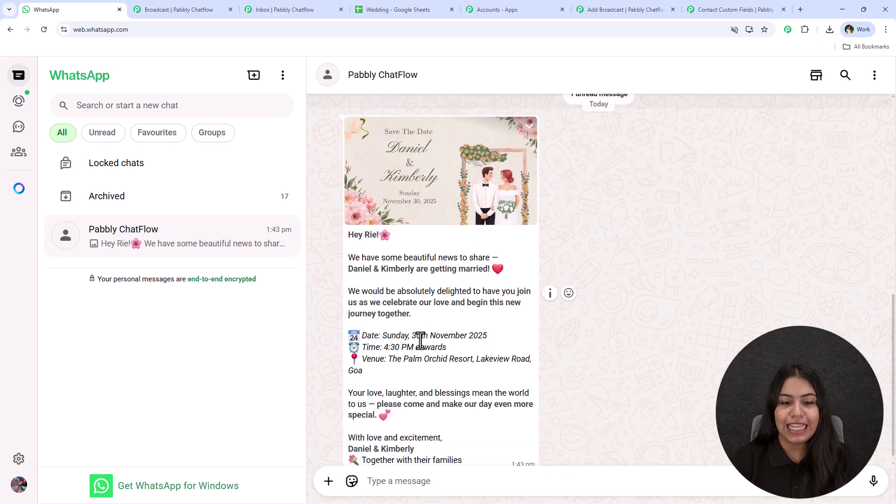
scroll(389, 281, "up", 1)
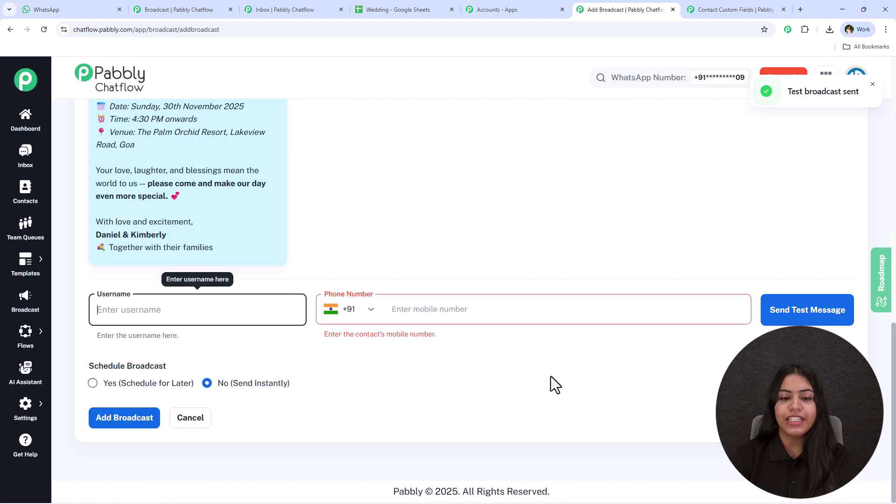
Dismiss the sent confirmation and enter a dummy placeholder number in the test phone field
left_click(873, 84)
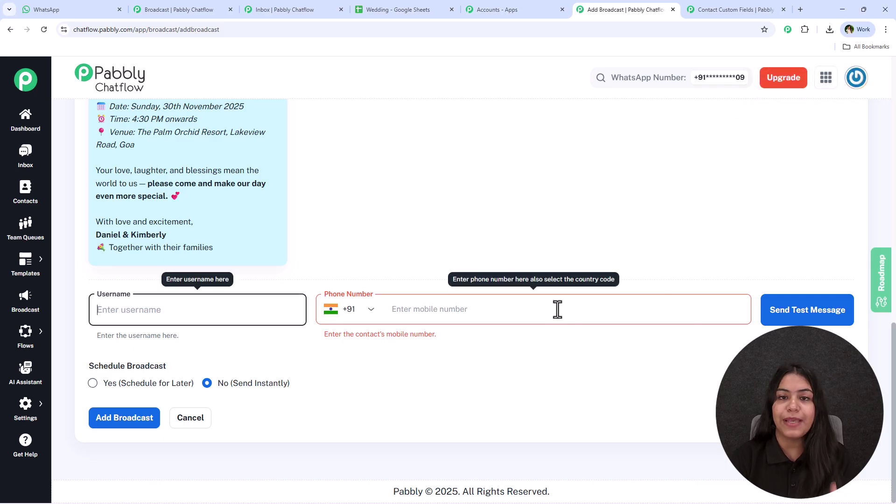
left_click(434, 309)
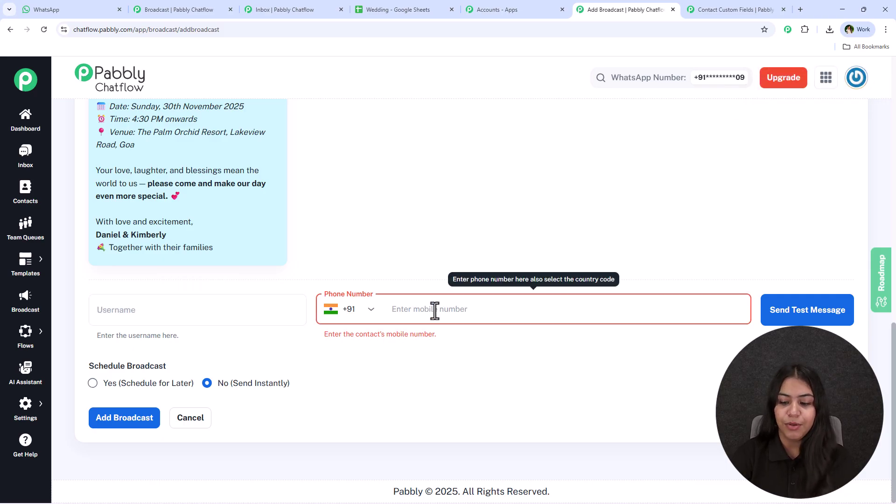
type("9999999999")
left_click(207, 318)
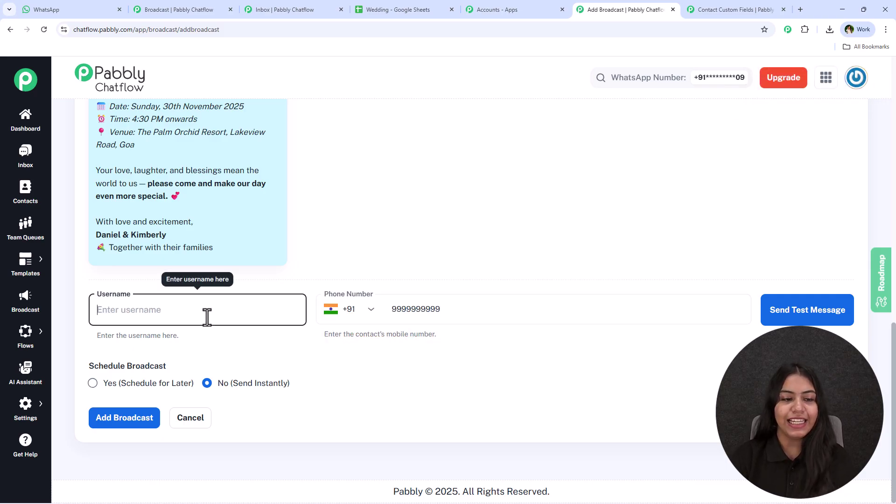
key("Tab")
key("ctrl+a")
key("BackSpace")
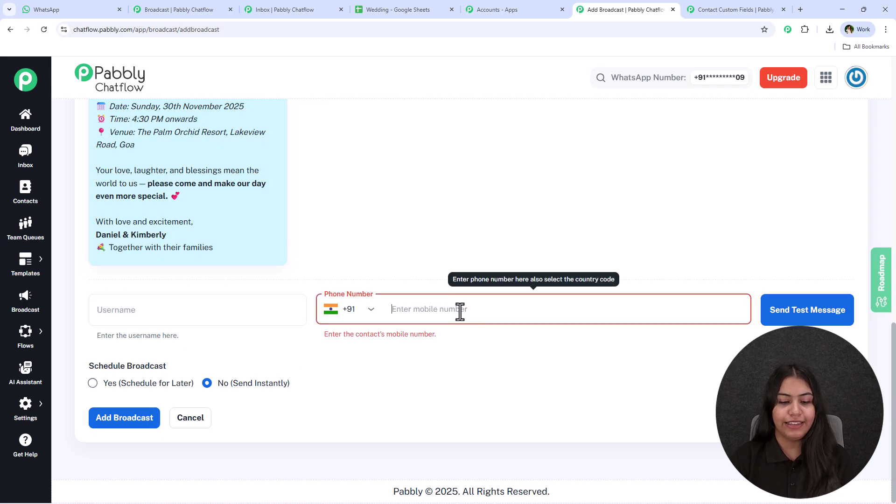
key("ctrl+z")
left_click(230, 384)
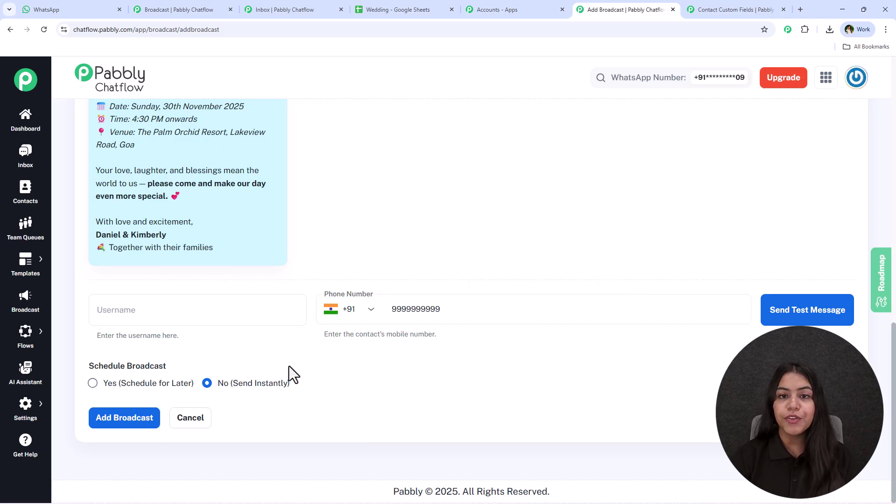
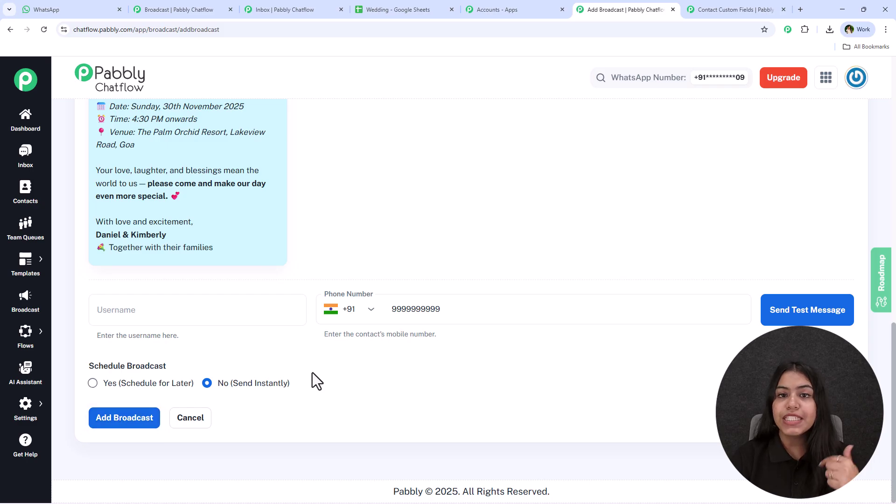
Choose 'Yes (Schedule for Later)' and start editing the Select Date and Time field
left_click(137, 384)
scroll(266, 365, "down", 1)
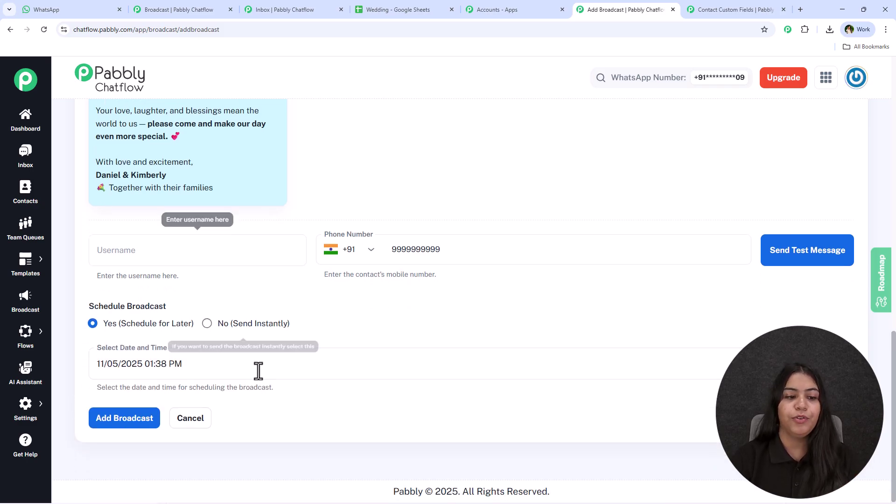
left_click(112, 371)
left_click(174, 364)
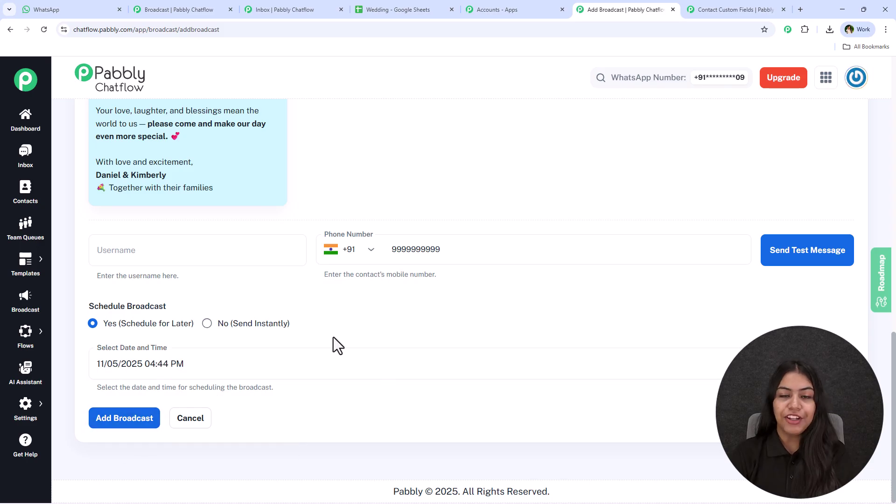
Set the scheduled send date and time to 11/11/2025 12:00 PM
left_click(102, 364)
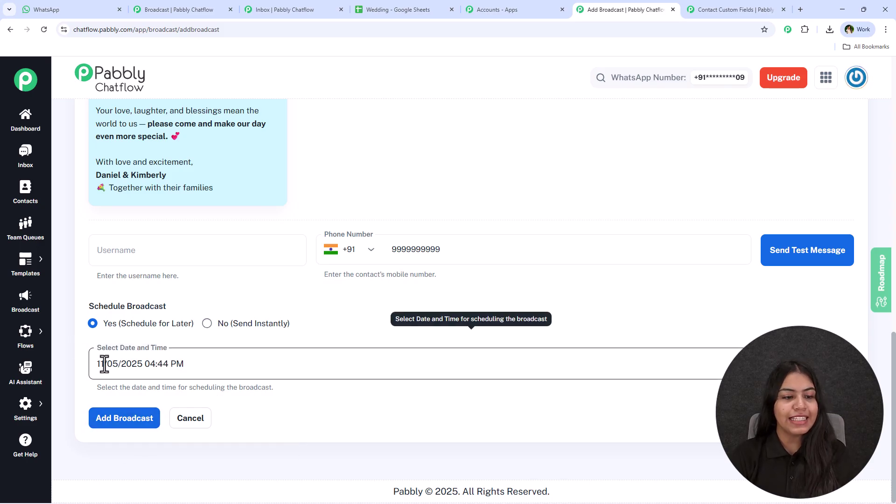
left_click(112, 363)
left_click(129, 366)
left_click(150, 366)
left_click(163, 365)
left_click(177, 364)
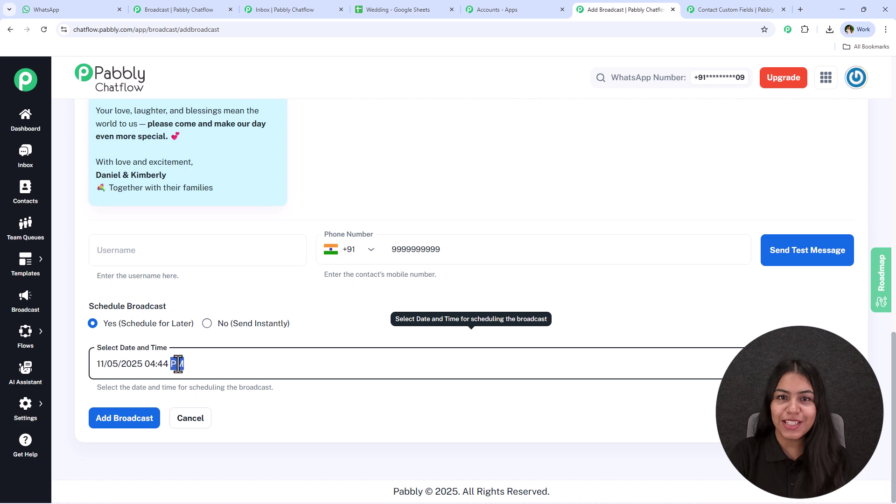
left_click(99, 367)
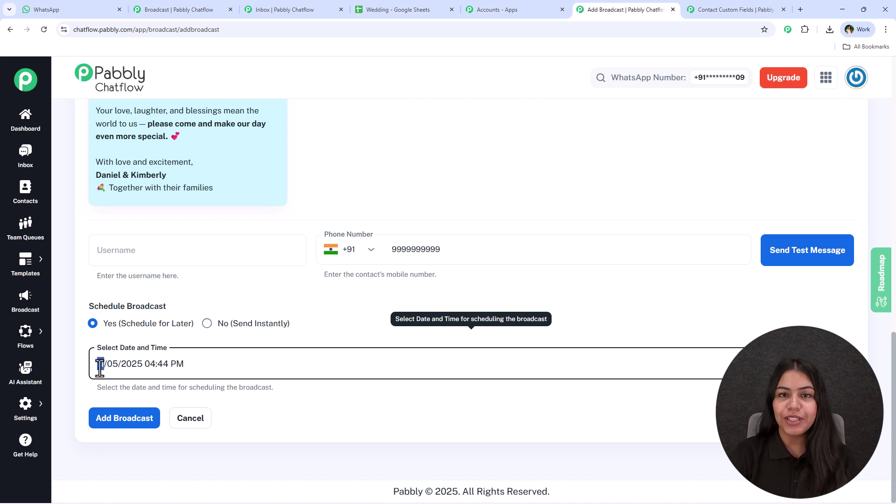
left_click(113, 366)
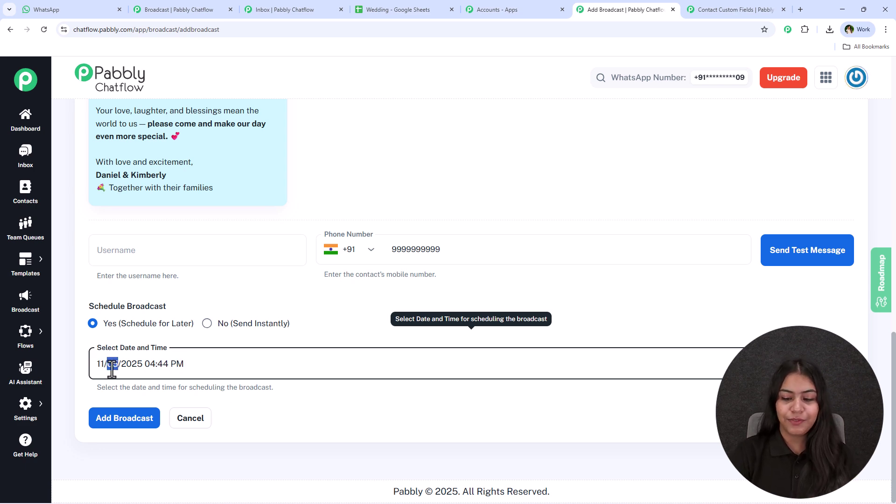
type("17")
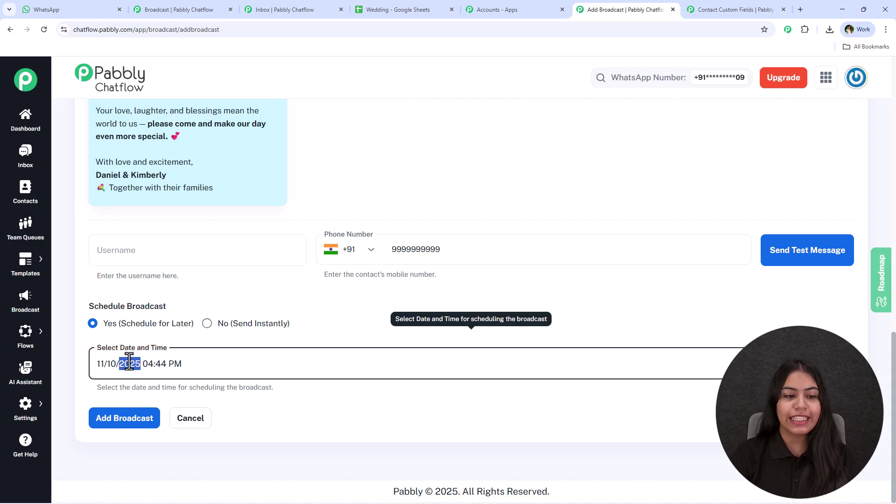
left_click(147, 364)
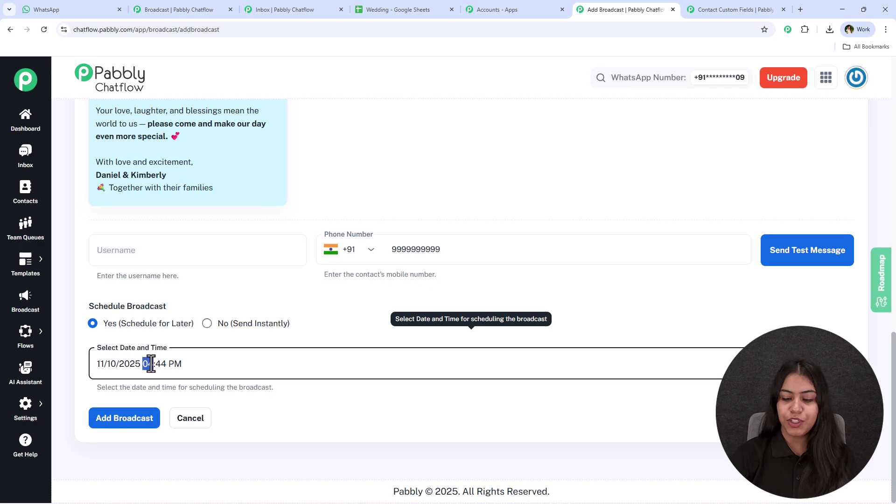
type("1/200")
left_click(291, 416)
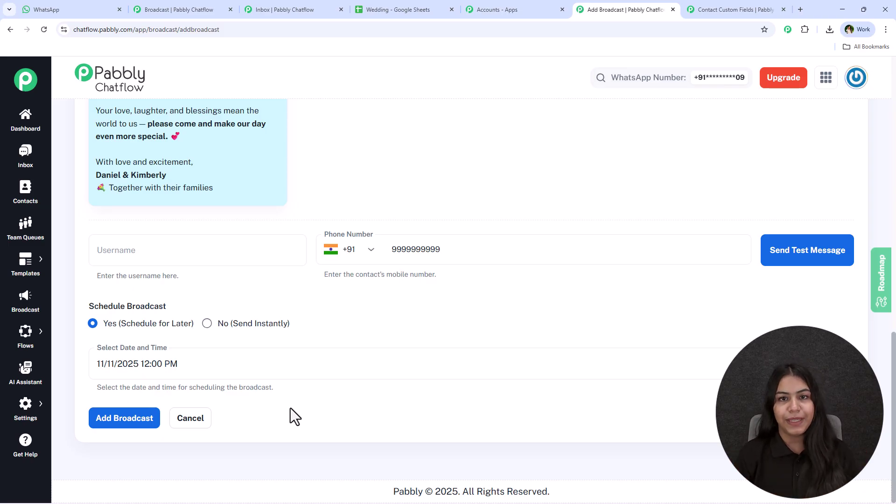
Add the broadcast and confirm Wedding Invitation is listed as Scheduled for Nov 11, 2025
left_click(138, 419)
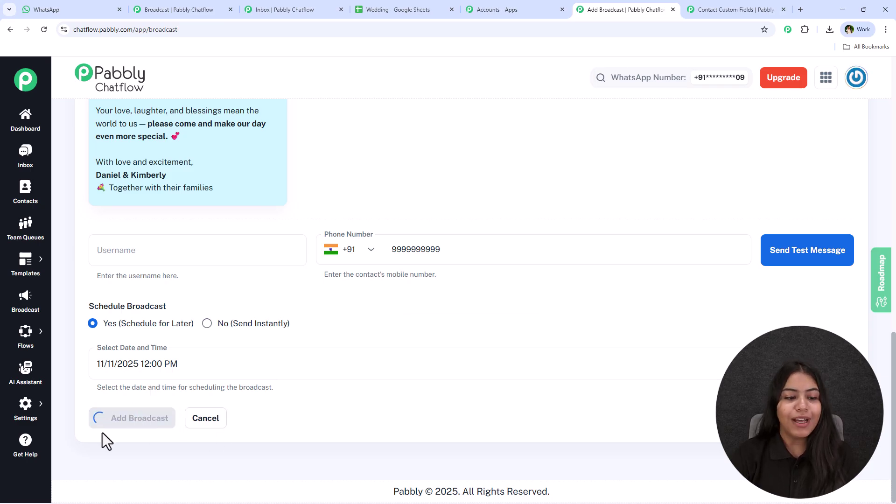
scroll(228, 368, "down", 2)
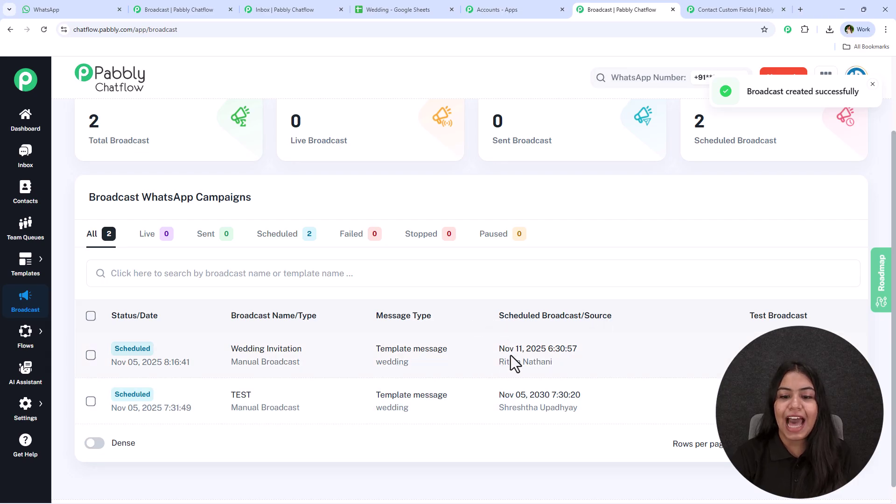
left_click_drag(577, 348, 500, 349)
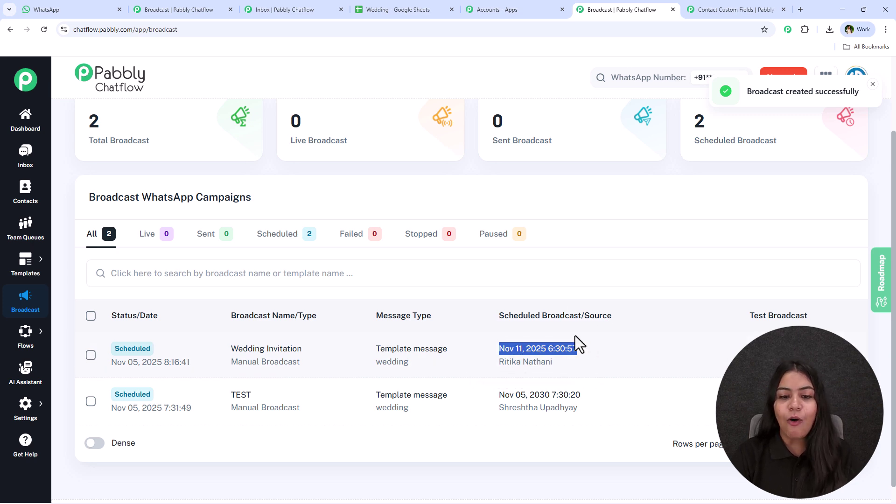
left_click(282, 9)
left_click(192, 327)
left_click(188, 374)
left_click(181, 418)
left_click(173, 455)
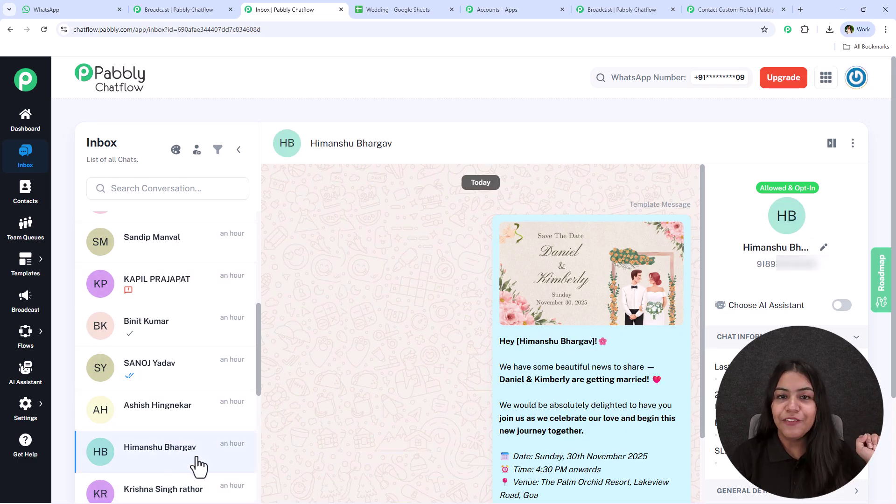
scroll(196, 466, "down", 3)
scroll(457, 331, "down", 2)
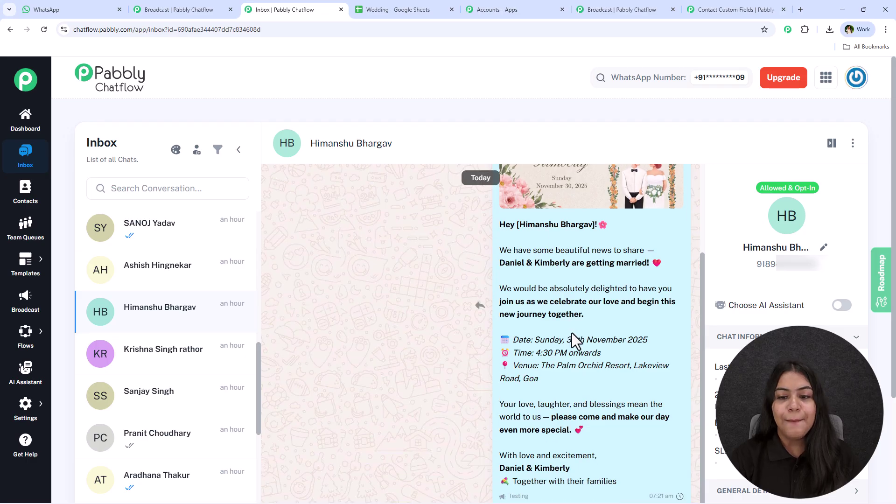
scroll(598, 294, "up", 3)
scroll(528, 299, "down", 4)
scroll(528, 316, "up", 2)
scroll(580, 281, "up", 2)
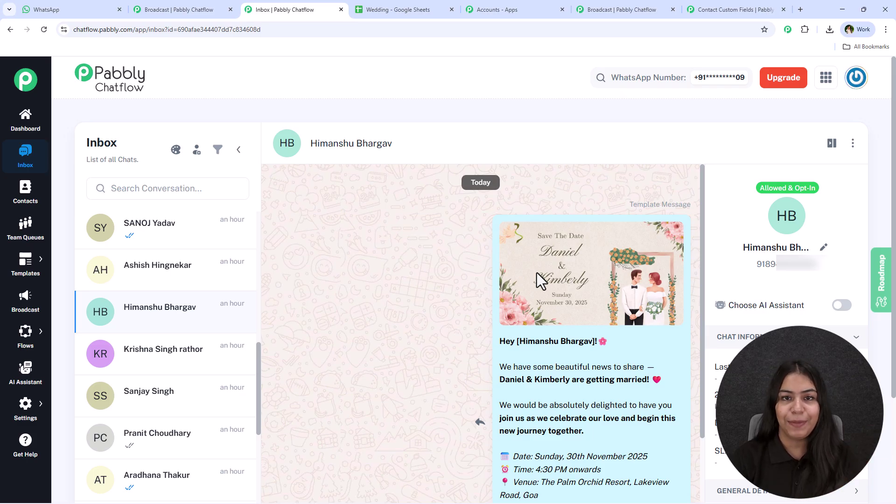
left_click(641, 6)
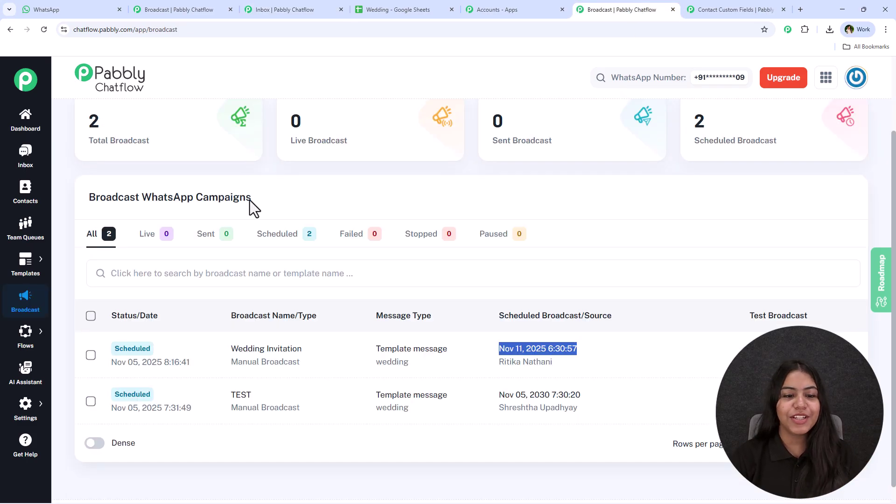